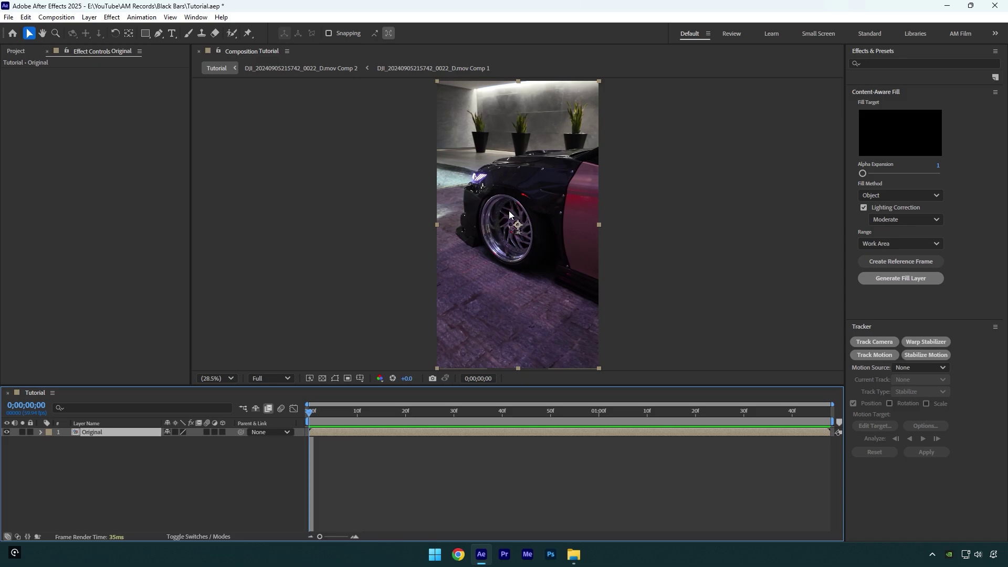
# Apply Mocha AE to the Original layer and launch the Mocha workspace.
pyautogui.hotkey('ctrl', 'space')
pyautogui.write('moc')
pyautogui.press('Return')
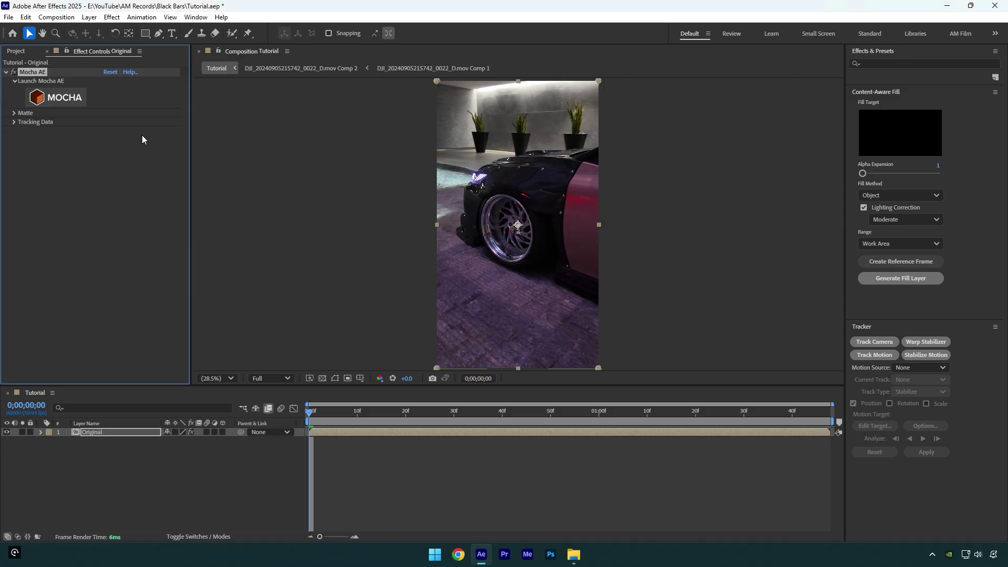
pyautogui.click(65, 98)
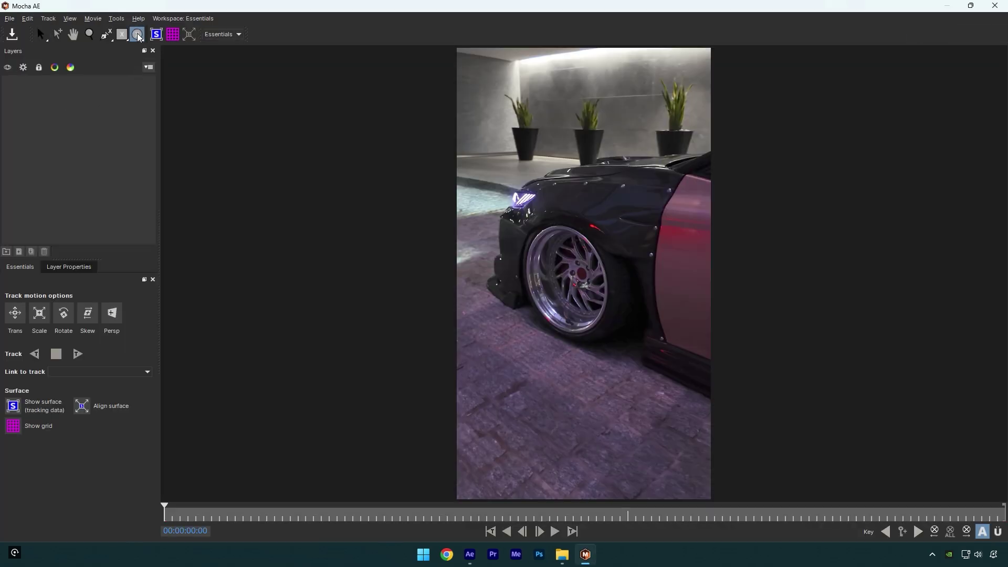
pyautogui.scroll(3, 502, 316)
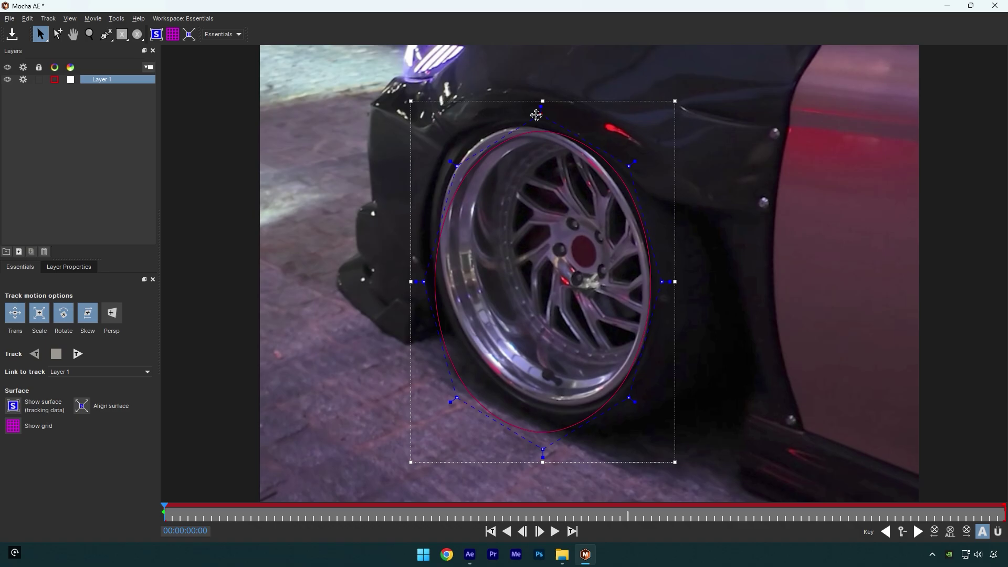
# Fit the ellipse spline's points onto the rim of the car's front wheel.
pyautogui.moveTo(536, 115); pyautogui.dragTo(515, 104)
pyautogui.moveTo(542, 449); pyautogui.dragTo(539, 415)
pyautogui.moveTo(451, 401); pyautogui.dragTo(470, 368)
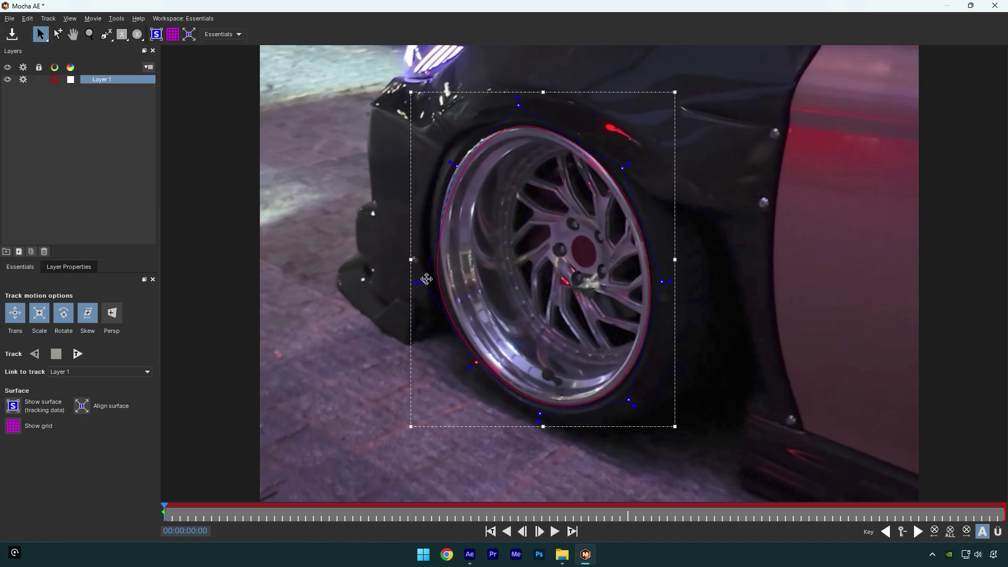
pyautogui.moveTo(423, 282); pyautogui.dragTo(431, 272)
pyautogui.moveTo(457, 165); pyautogui.dragTo(446, 161)
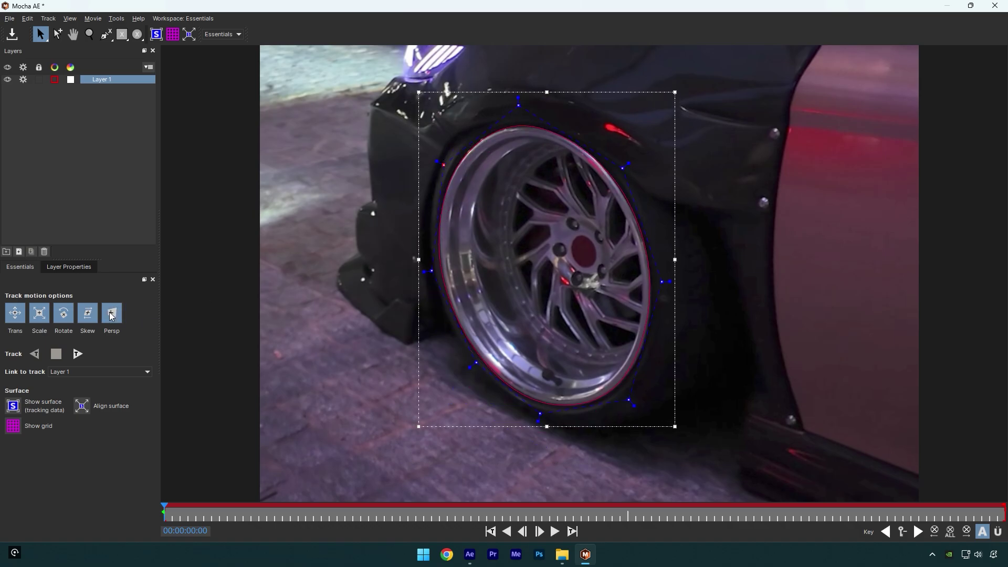
# Track the wheel forward, pausing to widen the ellipse out to the tyre, then resume tracking.
pyautogui.click(77, 354)
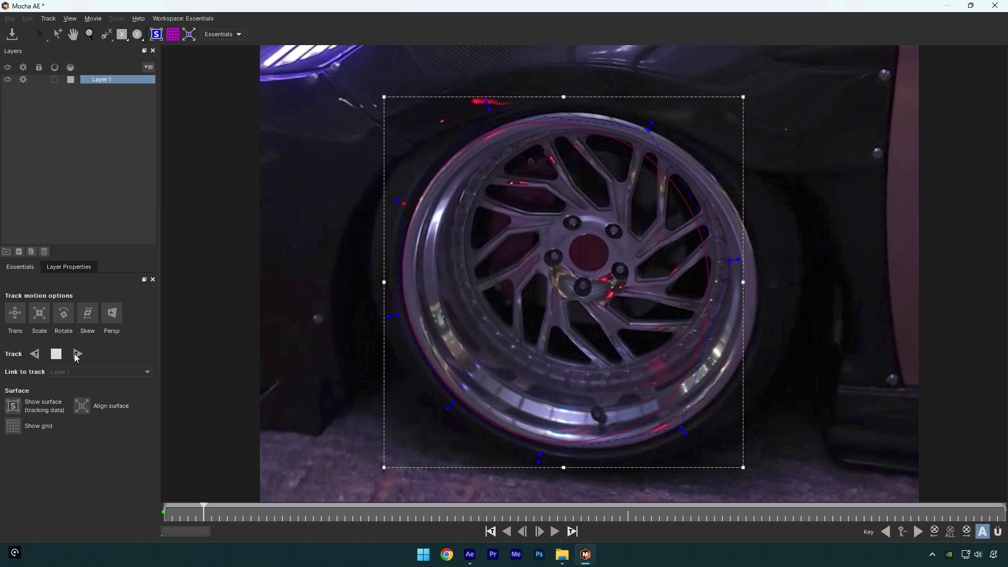
pyautogui.click(78, 355)
pyautogui.moveTo(651, 129); pyautogui.dragTo(666, 103)
pyautogui.moveTo(737, 259); pyautogui.dragTo(797, 259)
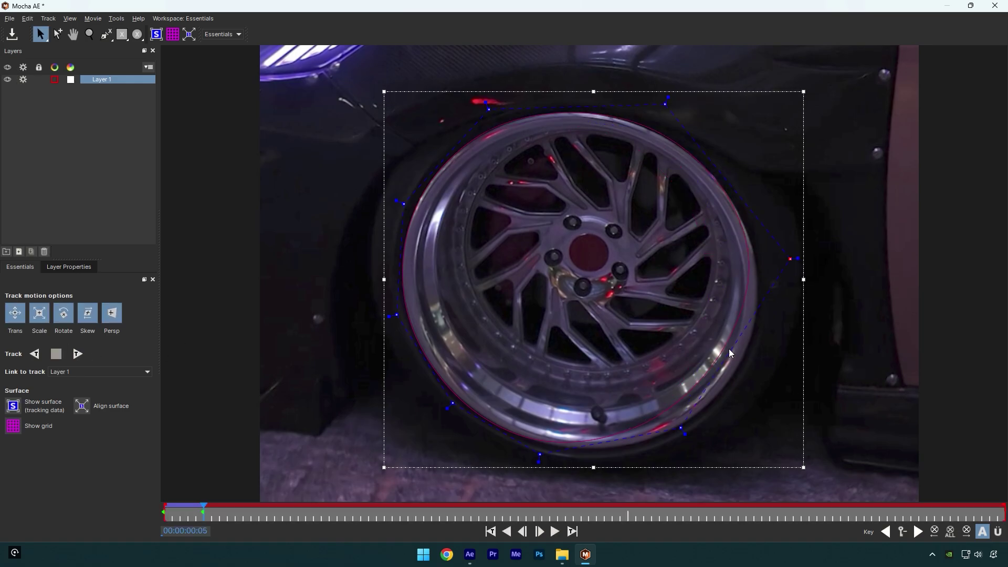
pyautogui.moveTo(539, 455); pyautogui.dragTo(565, 462)
pyautogui.click(77, 355)
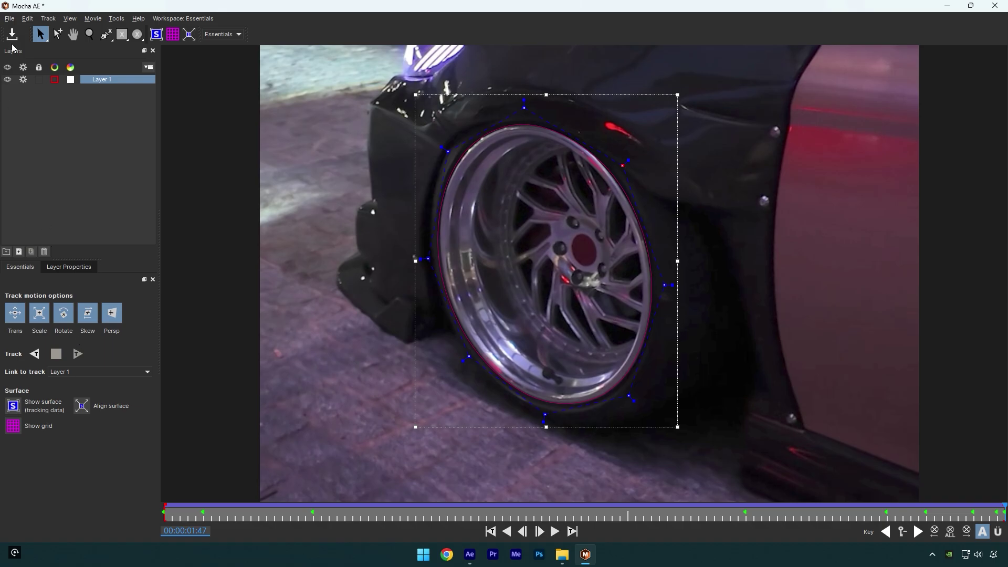
# Save and close Mocha, then create AE masks from the tracked wheel shape.
pyautogui.click(11, 34)
pyautogui.click(995, 5)
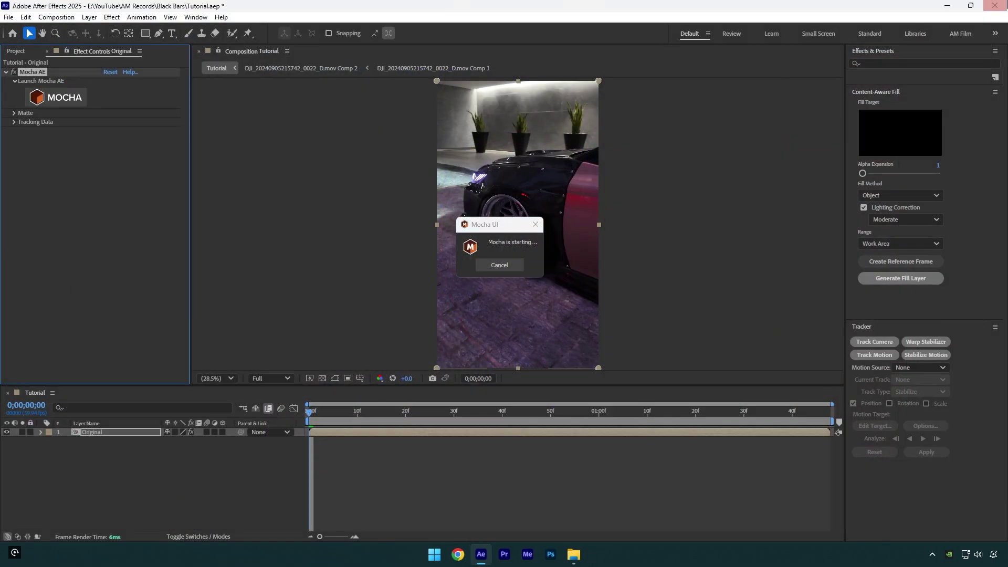
pyautogui.click(14, 113)
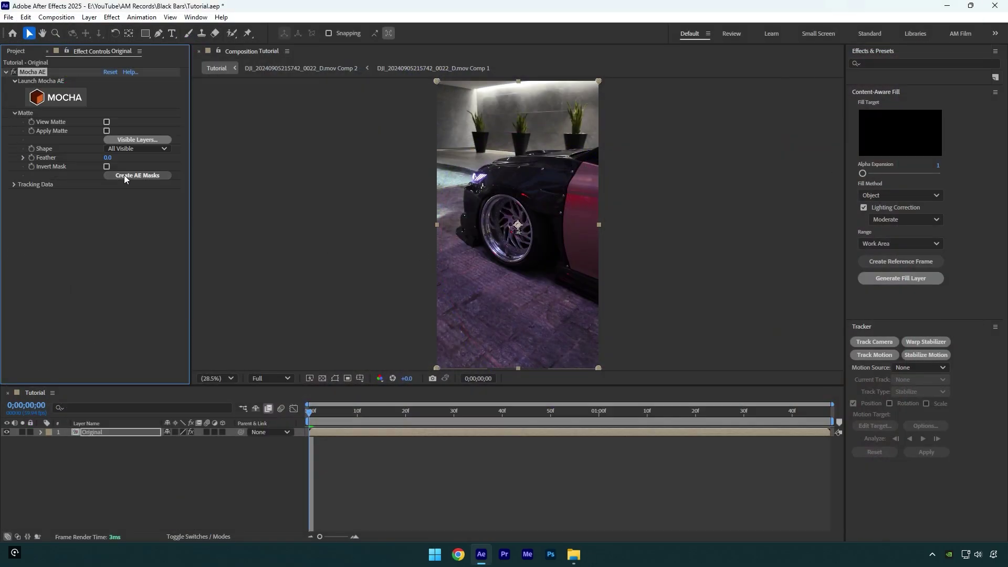
pyautogui.click(144, 174)
# Duplicate the Original layer and rename the copy 'Wheel only'.
pyautogui.hotkey('ctrl', 'd')
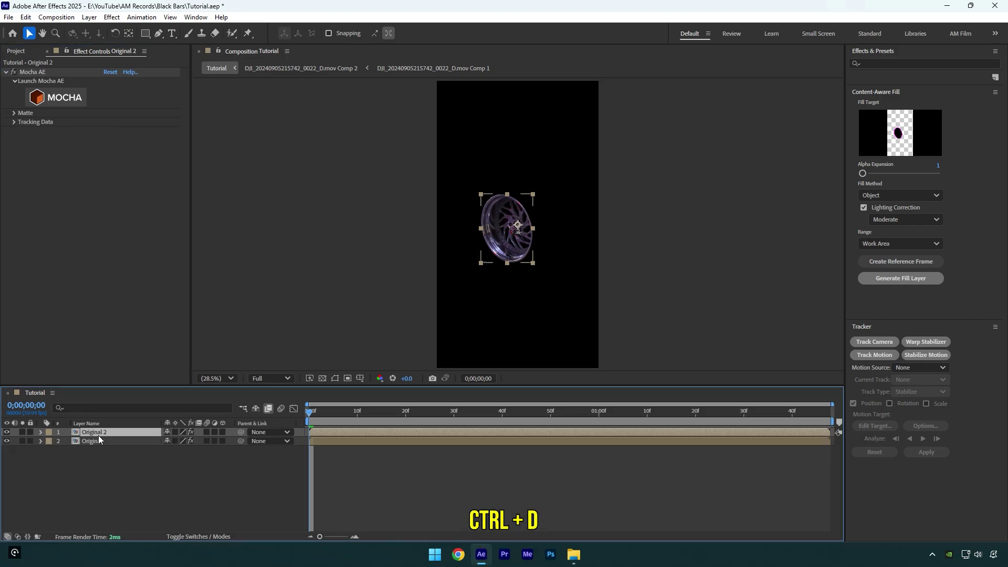
pyautogui.rightClick(99, 431)
pyautogui.click(135, 400)
pyautogui.write('Wheel')
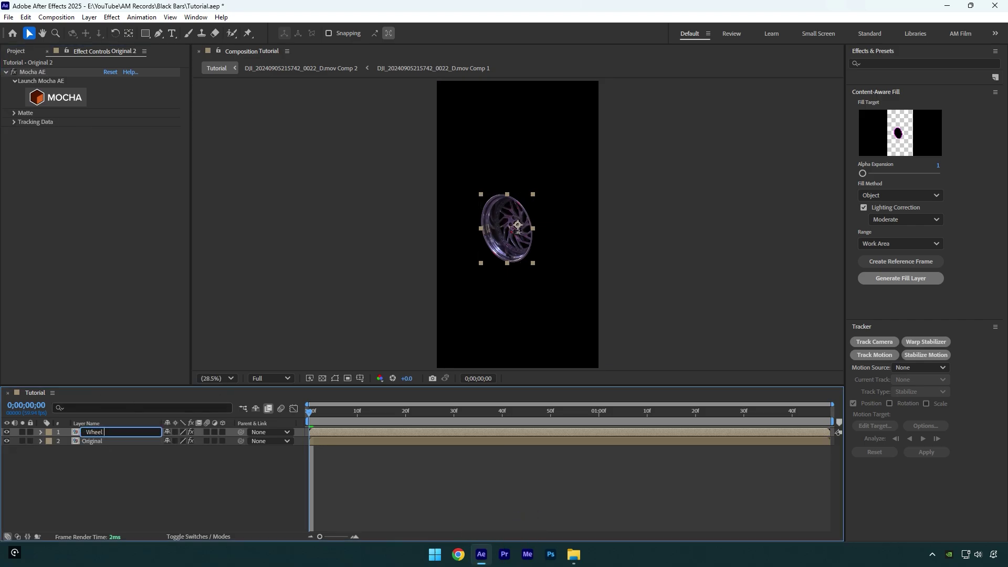
pyautogui.write(' only')
pyautogui.press('Return')
# Delete the Mocha AE effect from Original and select its Layer 1 mask.
pyautogui.click(90, 439)
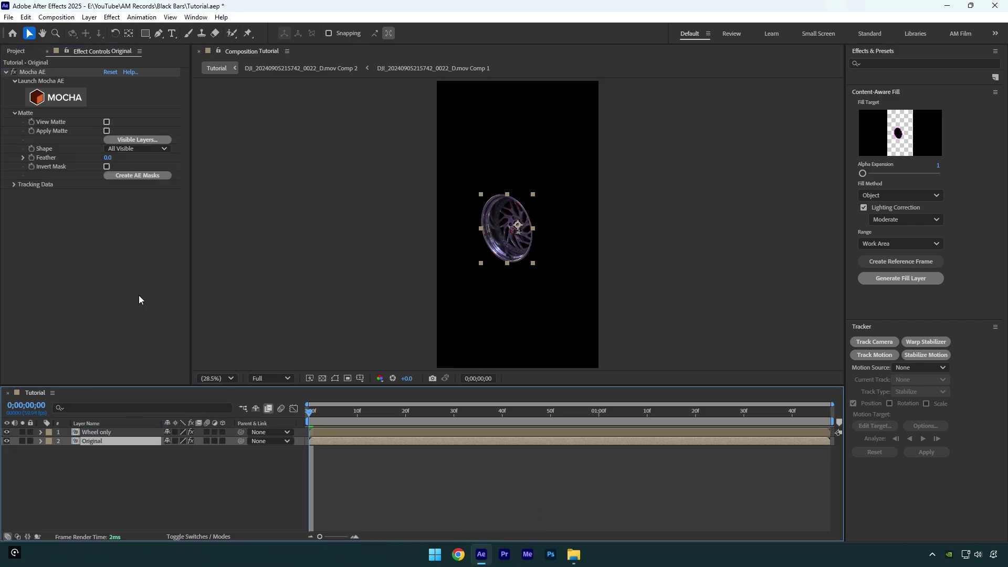
pyautogui.click(44, 73)
pyautogui.press('Delete')
pyautogui.press('m')
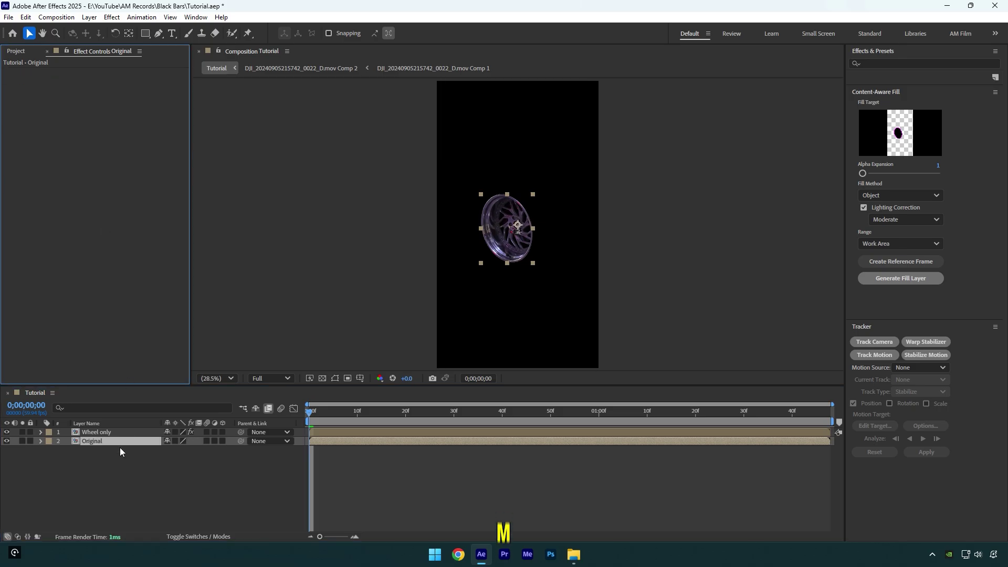
pyautogui.click(87, 449)
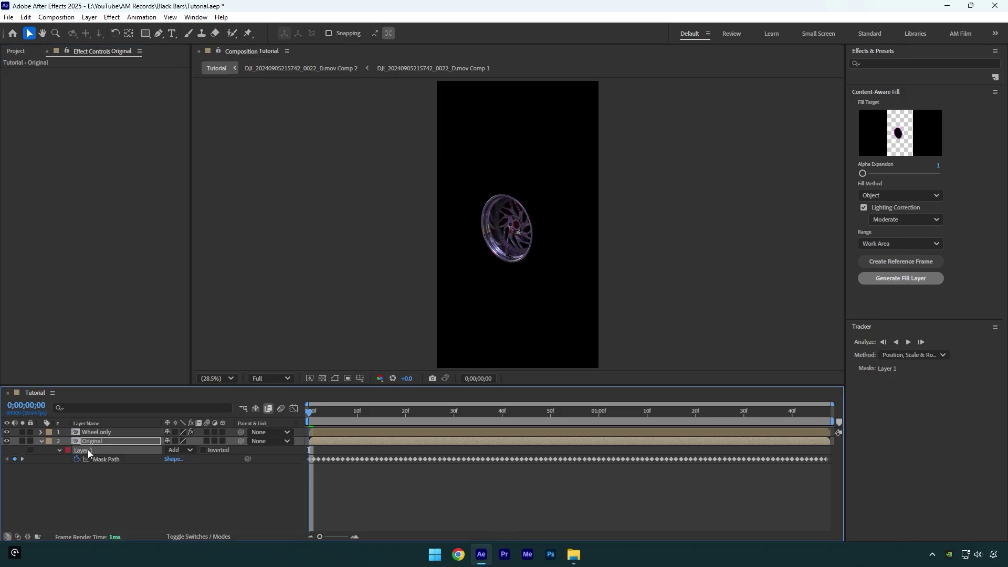
# Delete Original's mask, then add a black solid named 'Black bar 1'.
pyautogui.press('Delete')
pyautogui.rightClick(105, 454)
pyautogui.moveTo(136, 325)
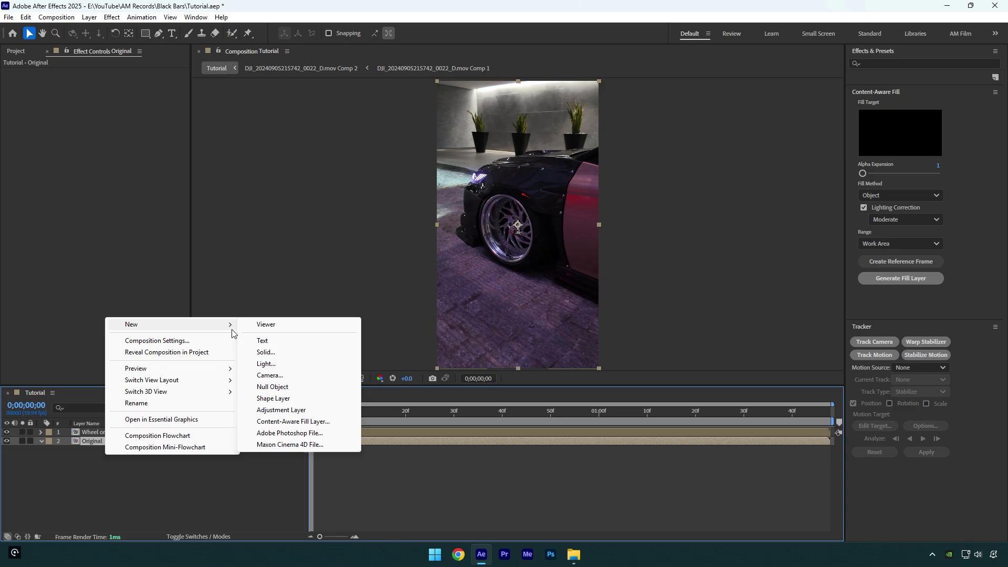
pyautogui.click(266, 349)
pyautogui.write('Blac')
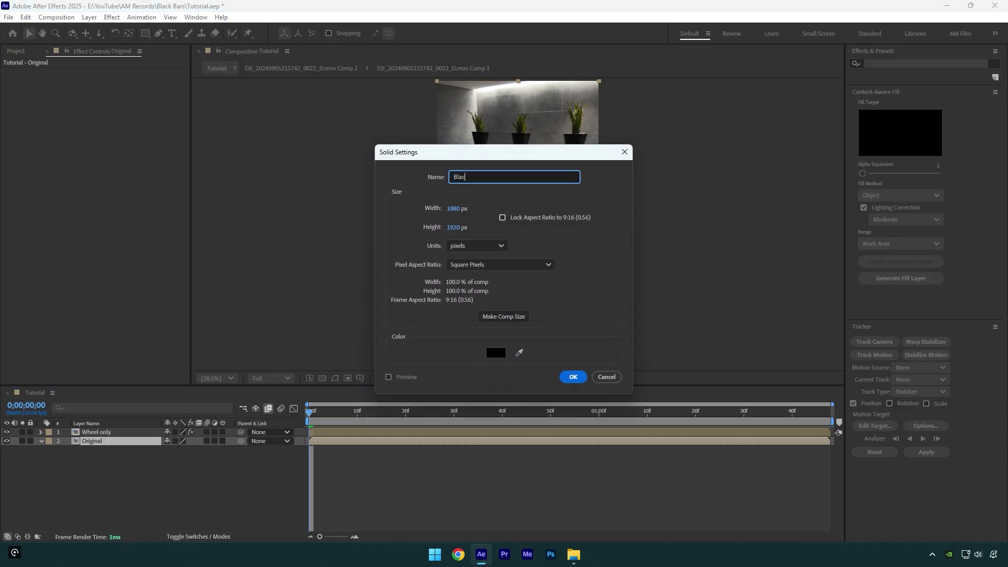
pyautogui.write('k bar 1')
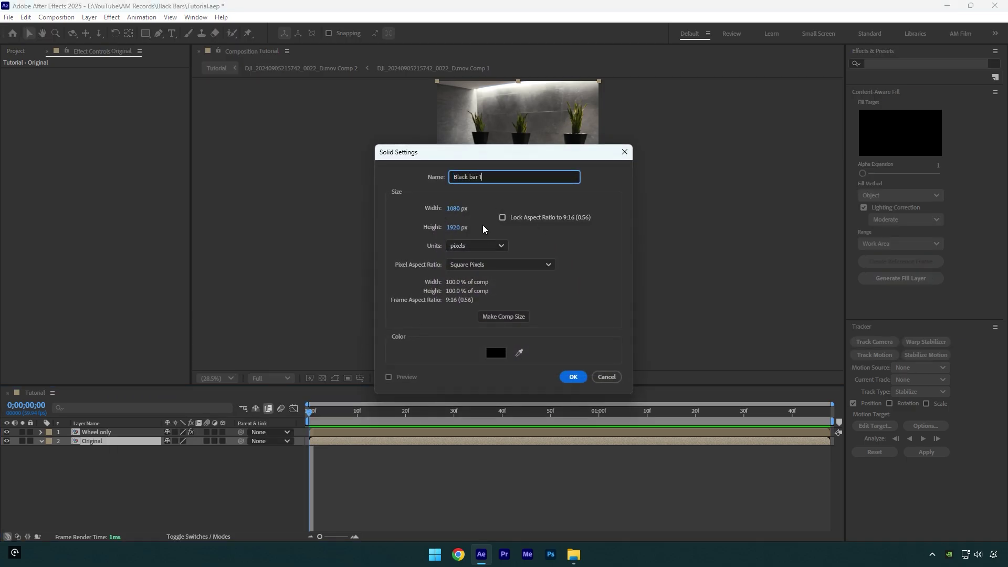
pyautogui.click(495, 352)
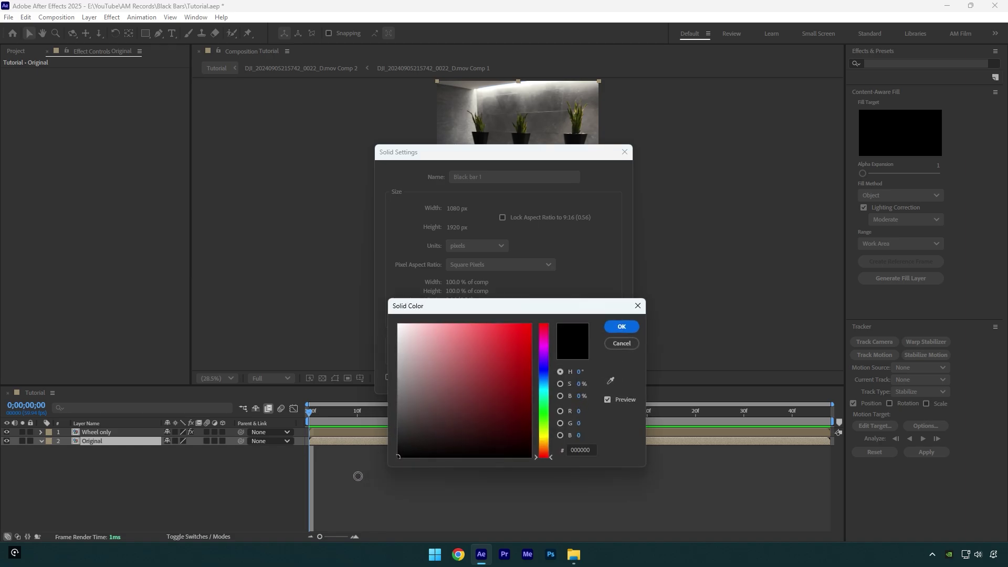
pyautogui.click(622, 327)
pyautogui.click(569, 378)
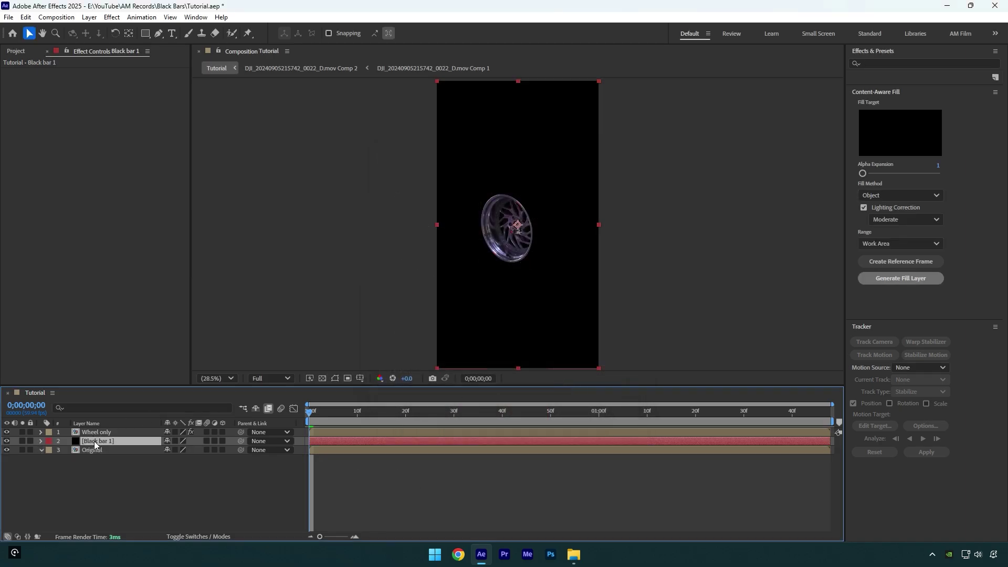
# Apply Linear Wipe to Black bar 1 with an 18° wipe angle.
pyautogui.hotkey('ctrl', 'space')
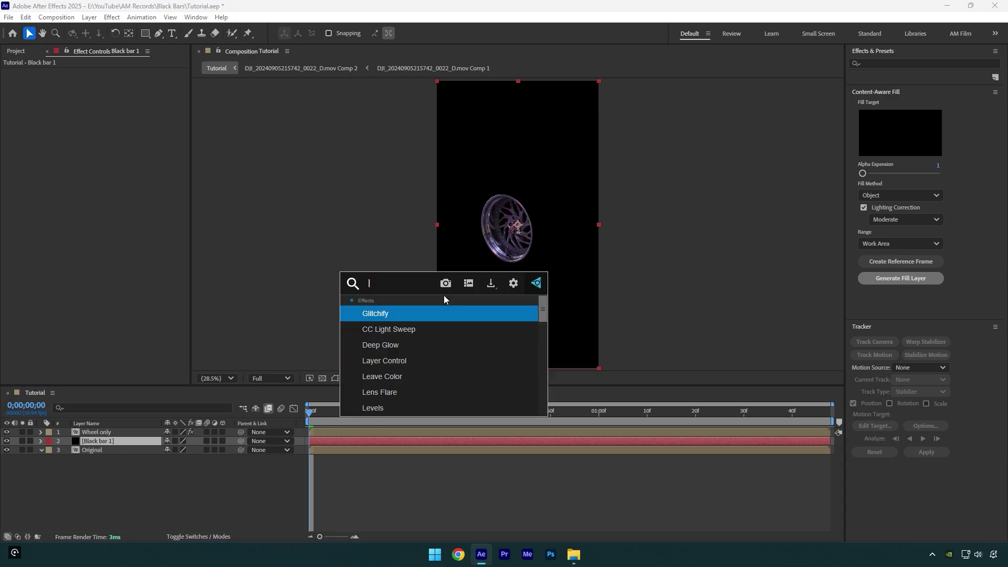
pyautogui.write('lin')
pyautogui.click(389, 329)
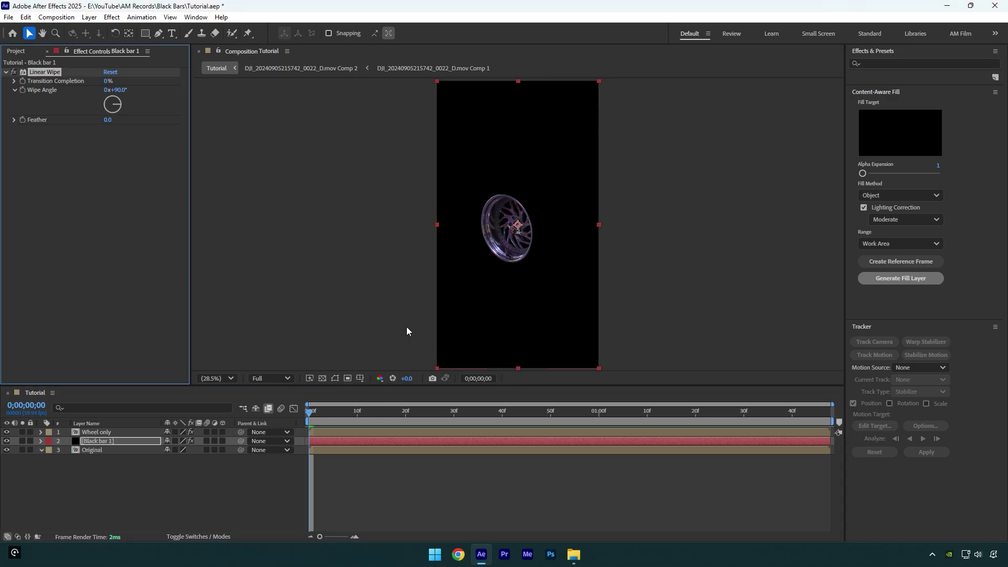
pyautogui.click(117, 90)
pyautogui.write('18')
pyautogui.press('Return')
# Set Transition Completion to 100% and preview the composition.
pyautogui.moveTo(108, 81); pyautogui.dragTo(124, 95)
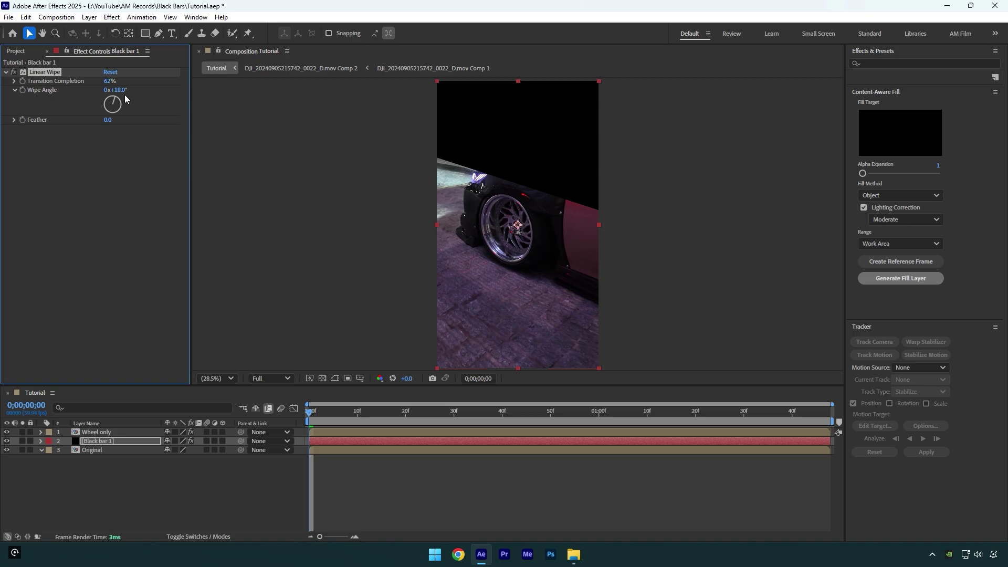
pyautogui.click(110, 81)
pyautogui.write('100')
pyautogui.press('Return')
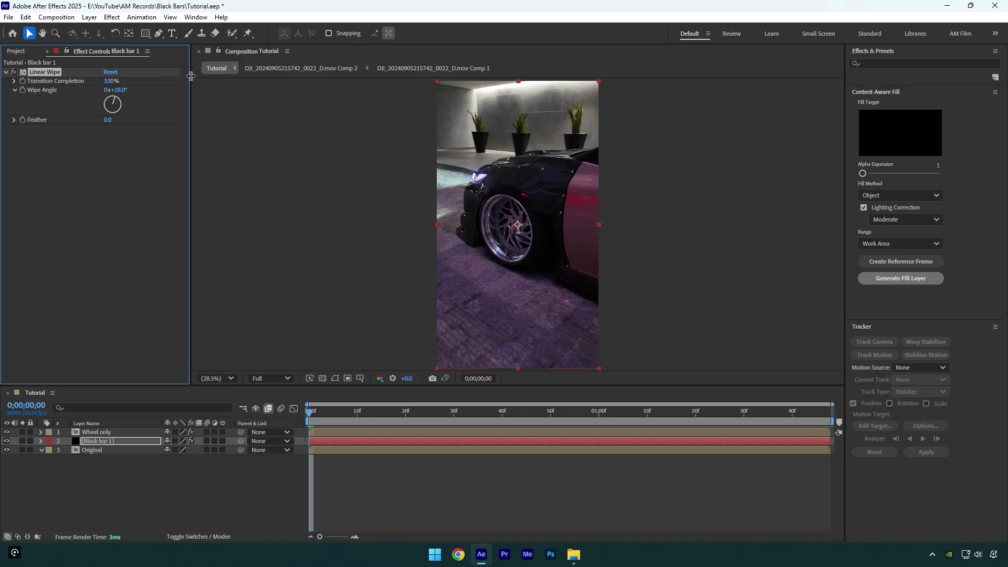
pyautogui.press('space')
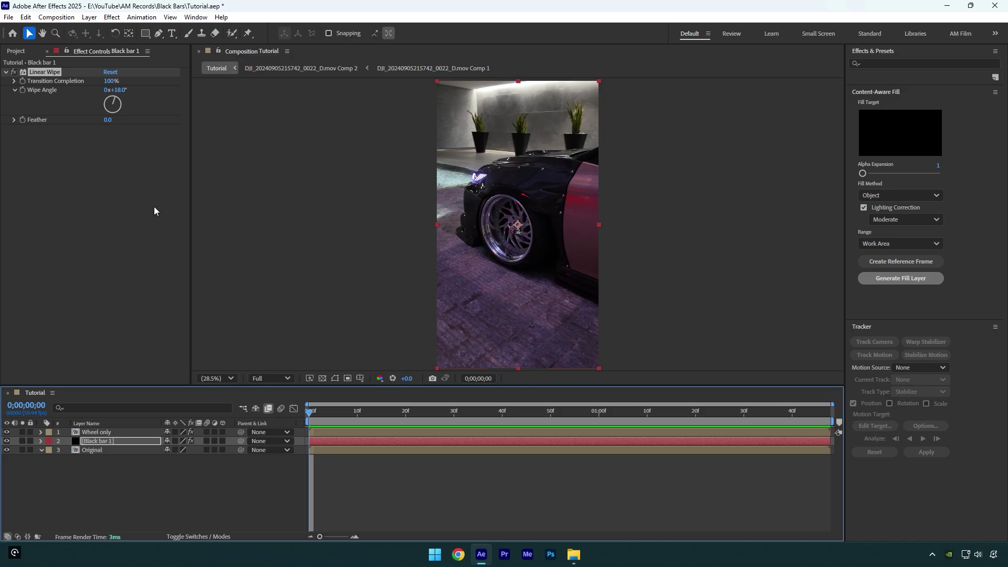
# Keyframe Transition Completion at 100% at the start, 55% at 50f, and 100% at the end.
pyautogui.click(22, 80)
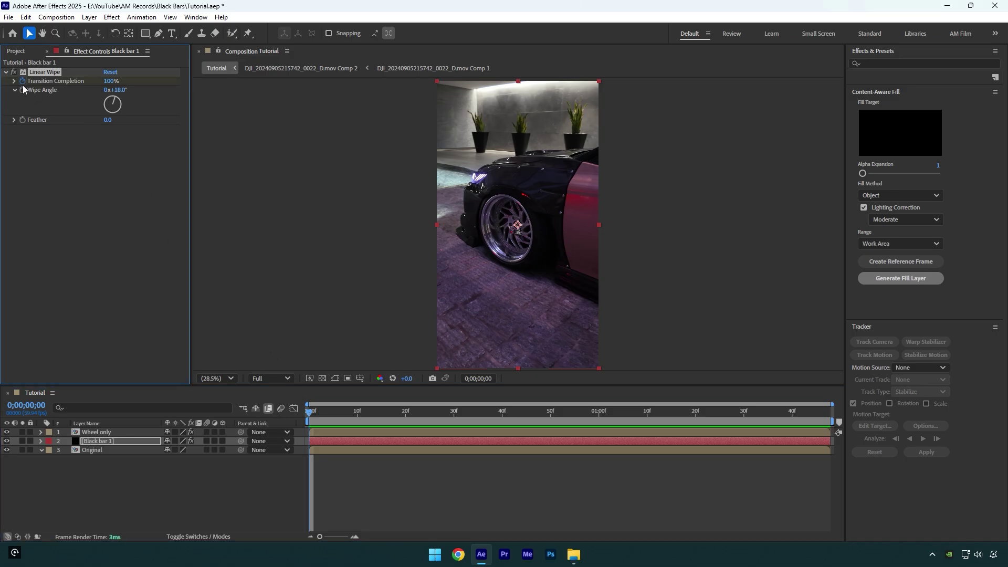
pyautogui.moveTo(306, 417); pyautogui.dragTo(550, 410)
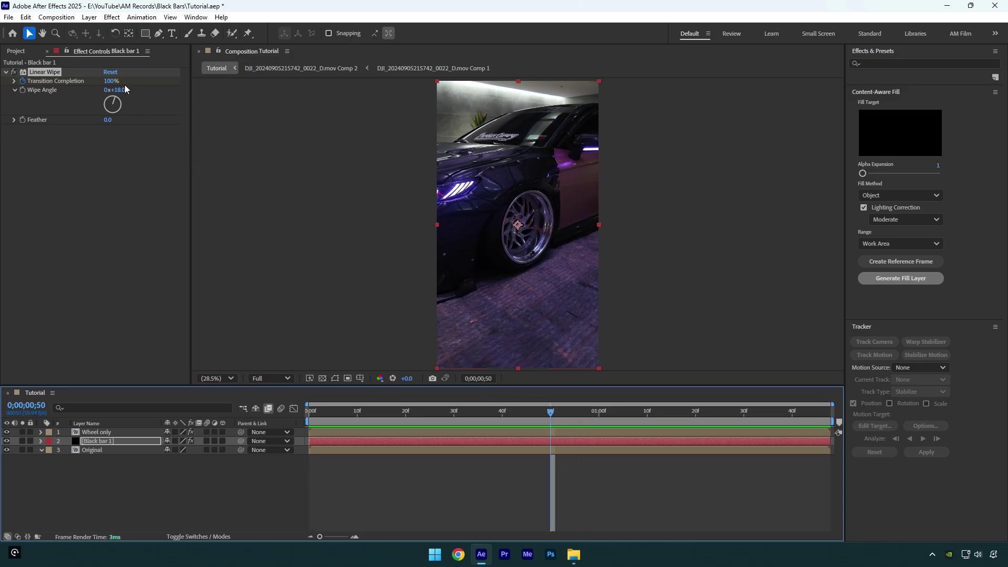
pyautogui.moveTo(112, 81); pyautogui.dragTo(93, 84)
pyautogui.press('space')
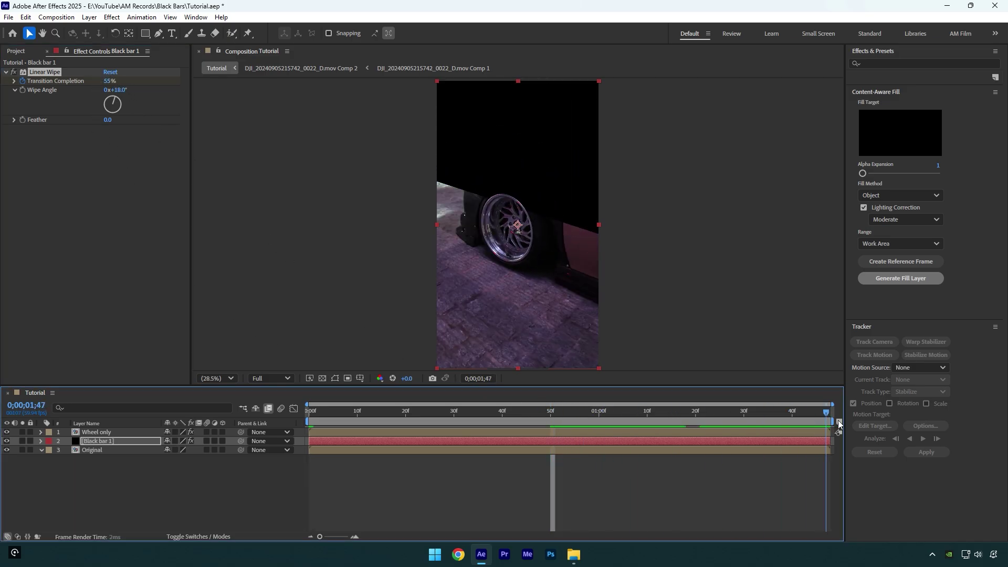
pyautogui.moveTo(118, 84); pyautogui.dragTo(255, 79)
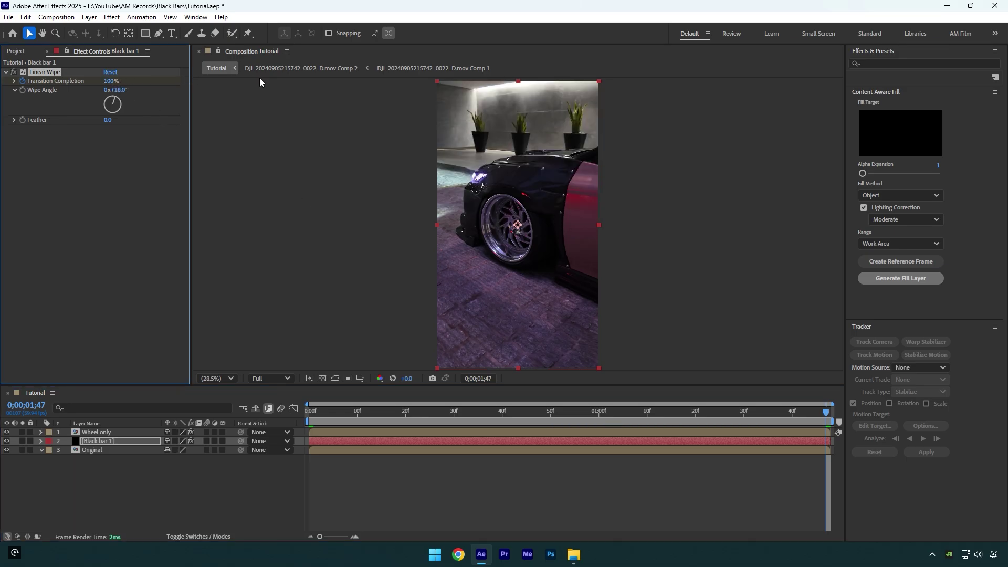
# Preview the wipe animation, reveal its keyframes, and select the first and middle ones.
pyautogui.press('space')
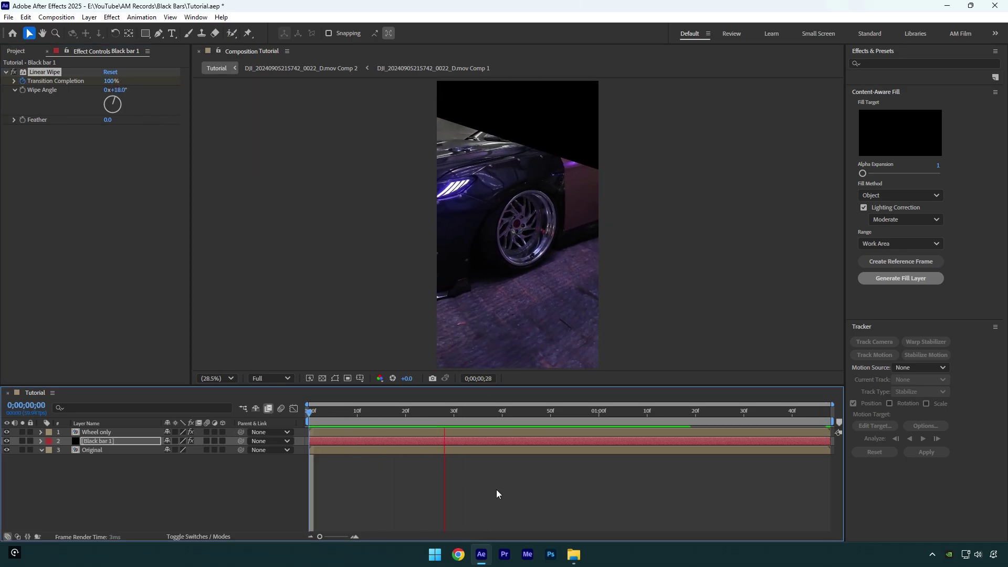
pyautogui.press('u')
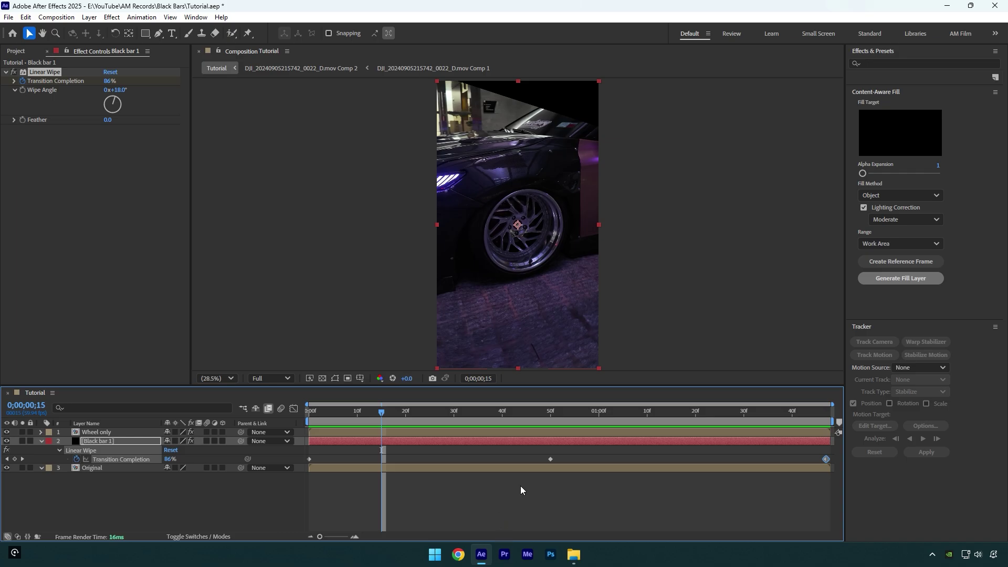
pyautogui.click(550, 459)
pyautogui.moveTo(452, 467); pyautogui.dragTo(304, 456)
# Ease all three Transition Completion keyframes and show them in the speed graph.
pyautogui.moveTo(788, 455); pyautogui.dragTo(831, 464)
pyautogui.press('F9')
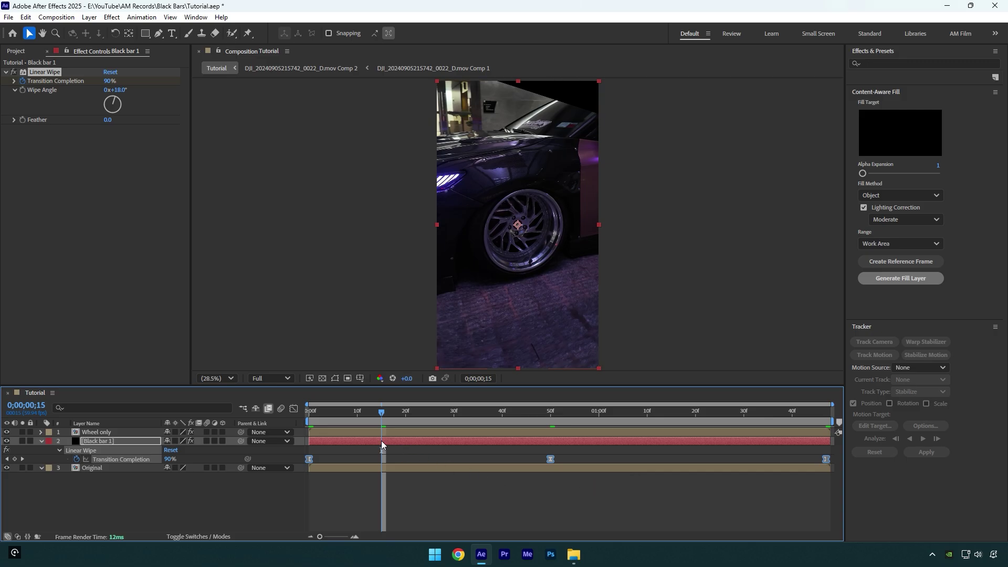
pyautogui.click(294, 408)
pyautogui.rightClick(408, 450)
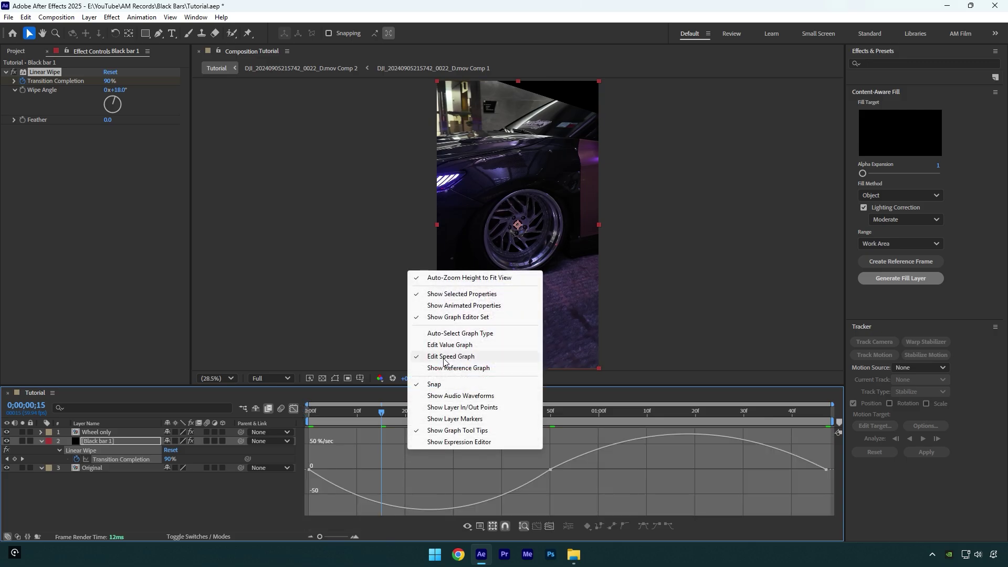
pyautogui.click(458, 358)
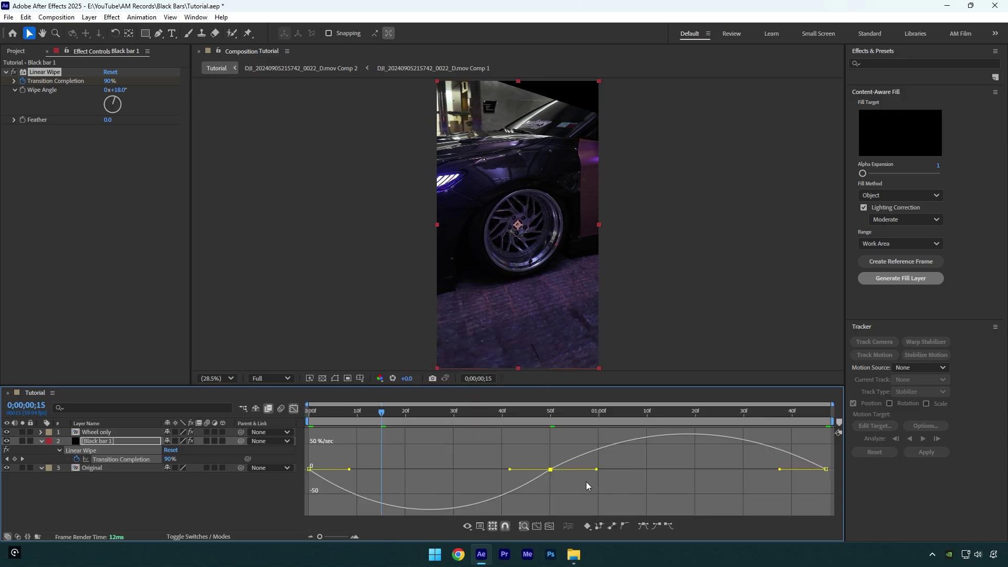
# Stretch the 50f keyframe's incoming and outgoing influence handles and preview the wipe.
pyautogui.moveTo(509, 469); pyautogui.dragTo(429, 470)
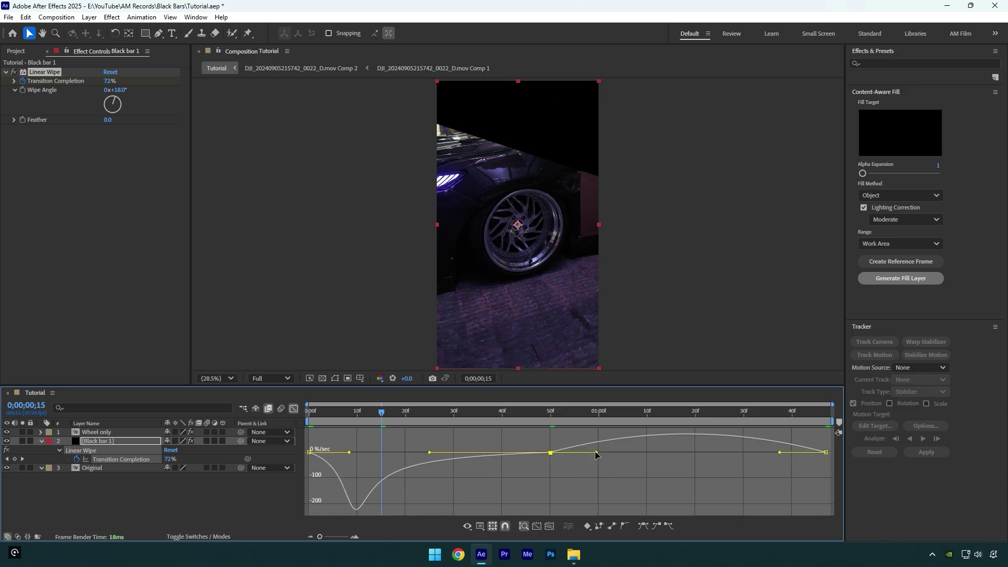
pyautogui.moveTo(597, 454); pyautogui.dragTo(769, 455)
pyautogui.press('space')
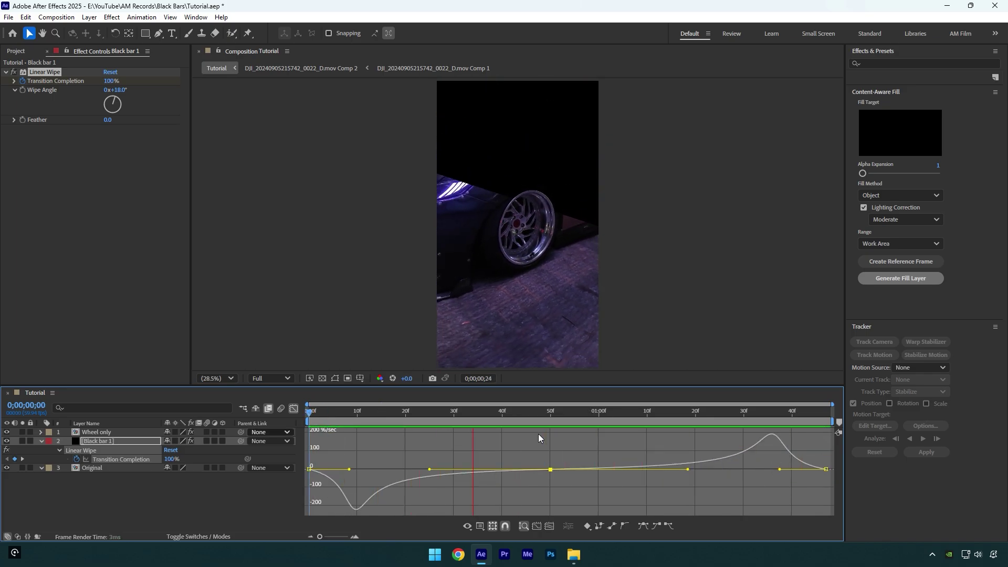
# Duplicate Black bar 1 at the 50f frame and rename the copy 'Black bar 2'.
pyautogui.click(294, 408)
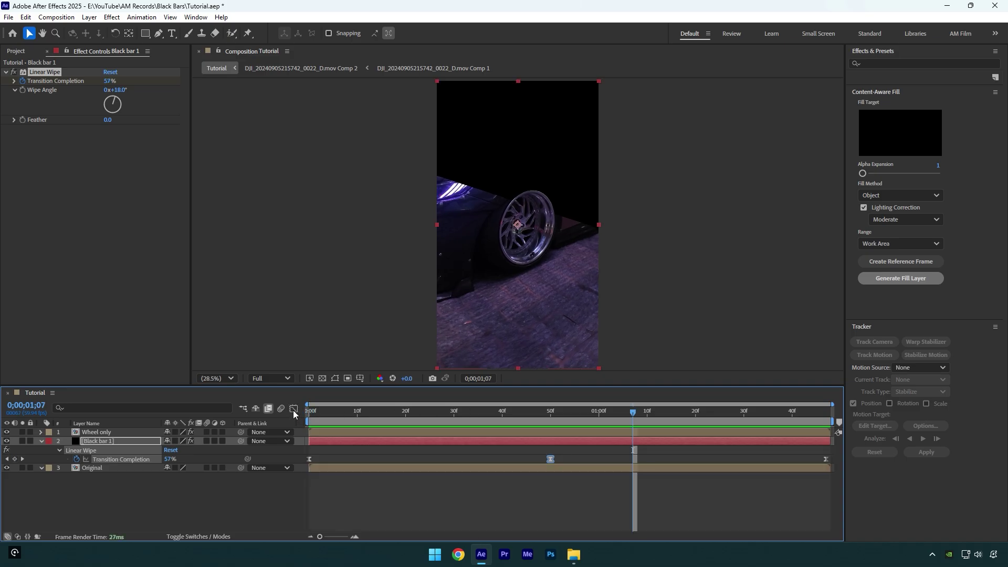
pyautogui.click(550, 423)
pyautogui.hotkey('ctrl', 'd')
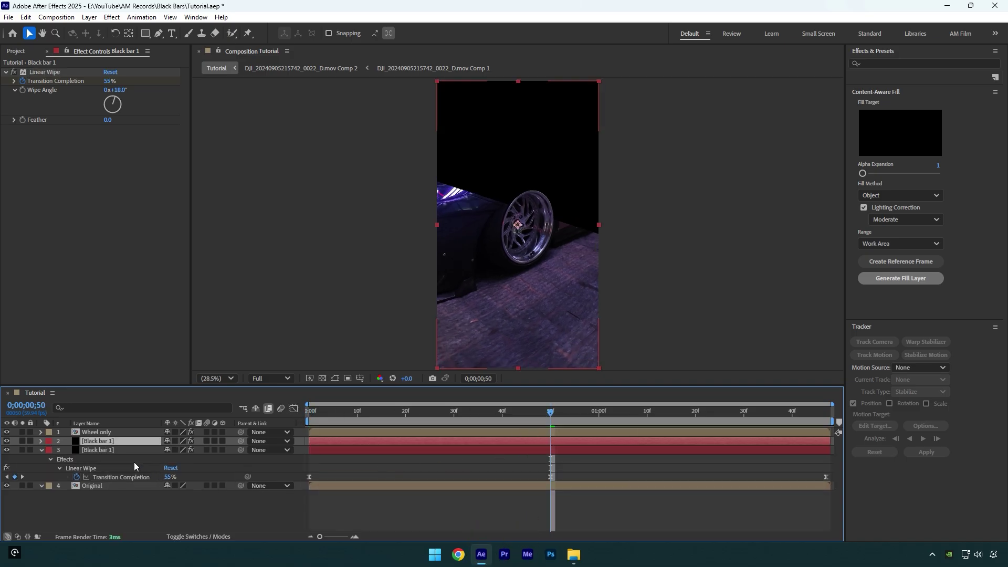
pyautogui.rightClick(114, 442)
pyautogui.click(136, 411)
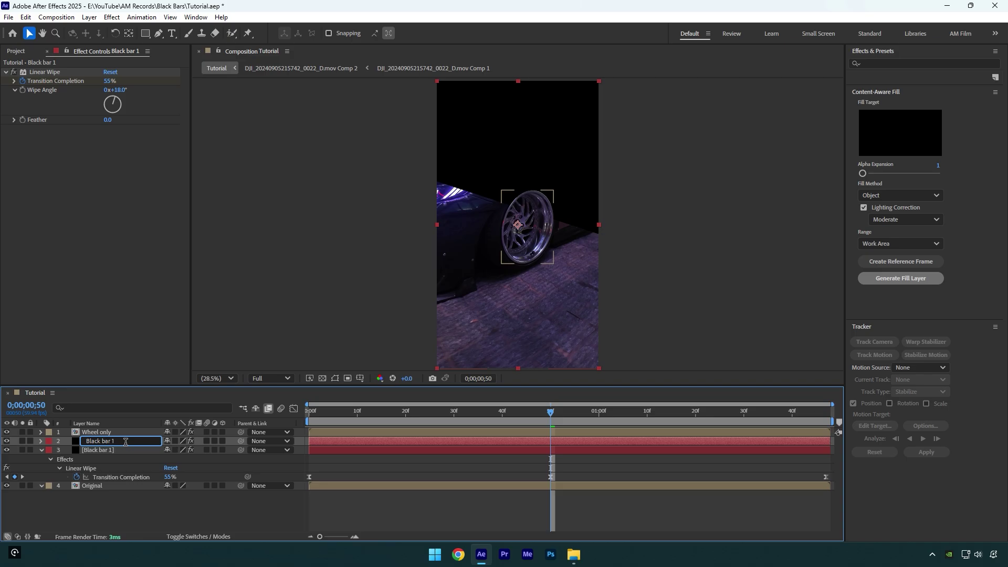
pyautogui.press('BackSpace')
pyautogui.write('2')
pyautogui.press('Return')
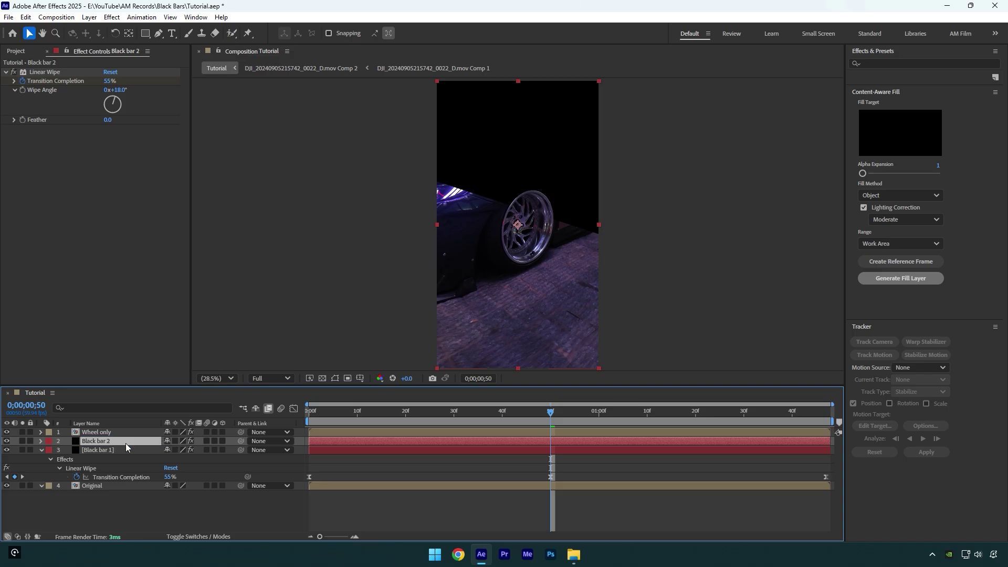
# Set Black bar 2's wipe angle to 198° and check it at frame 0 and 50f.
pyautogui.moveTo(122, 90); pyautogui.dragTo(168, 90)
pyautogui.click(116, 91)
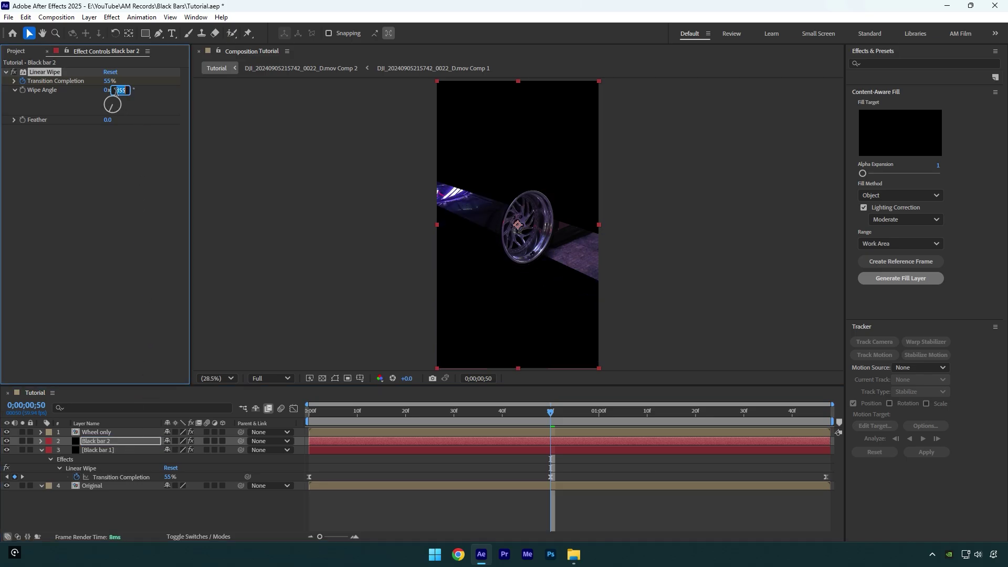
pyautogui.write('198')
pyautogui.press('Return')
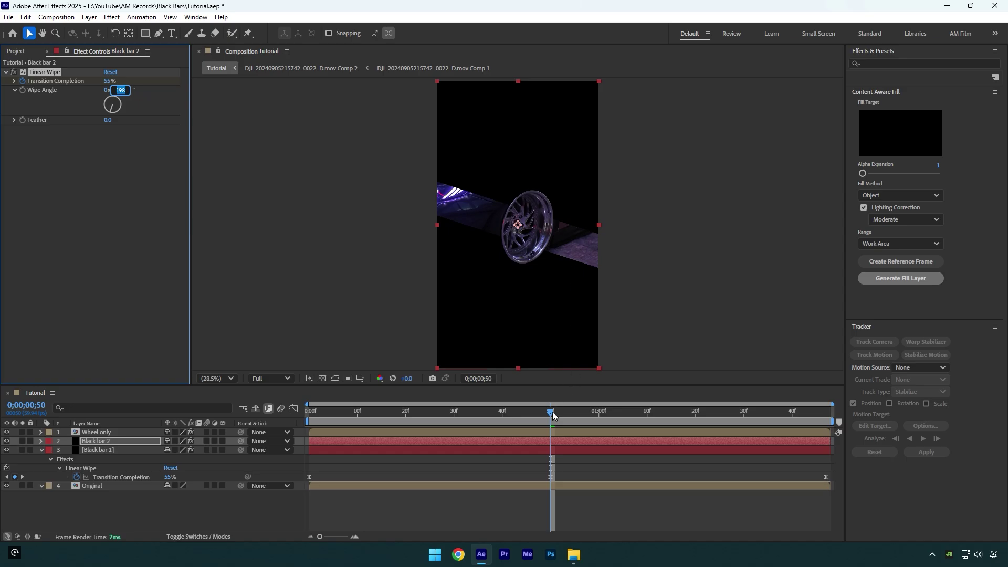
pyautogui.moveTo(552, 416); pyautogui.dragTo(310, 414)
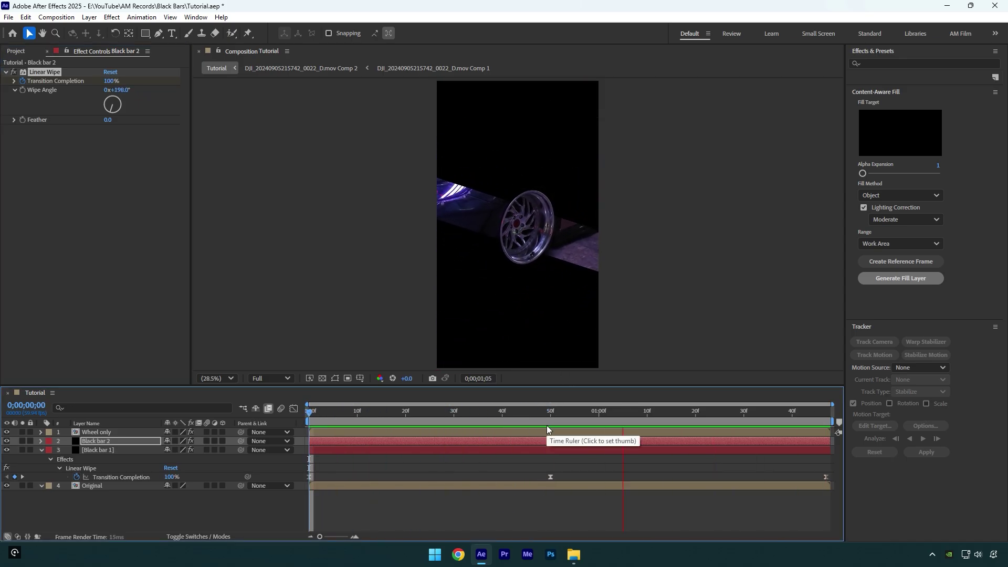
pyautogui.moveTo(546, 425)
pyautogui.mouseDown()
pyautogui.moveTo(573, 421)
pyautogui.moveTo(552, 420)
pyautogui.mouseUp()
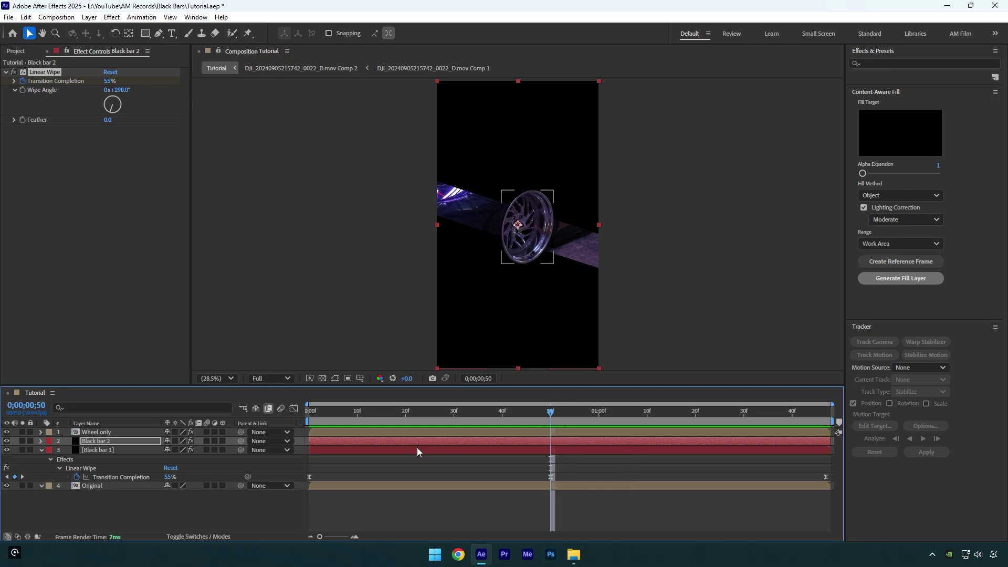
# Apply the non-legacy Gaussian Blur to the Original layer.
pyautogui.click(332, 484)
pyautogui.hotkey('ctrl', 'space')
pyautogui.write('g')
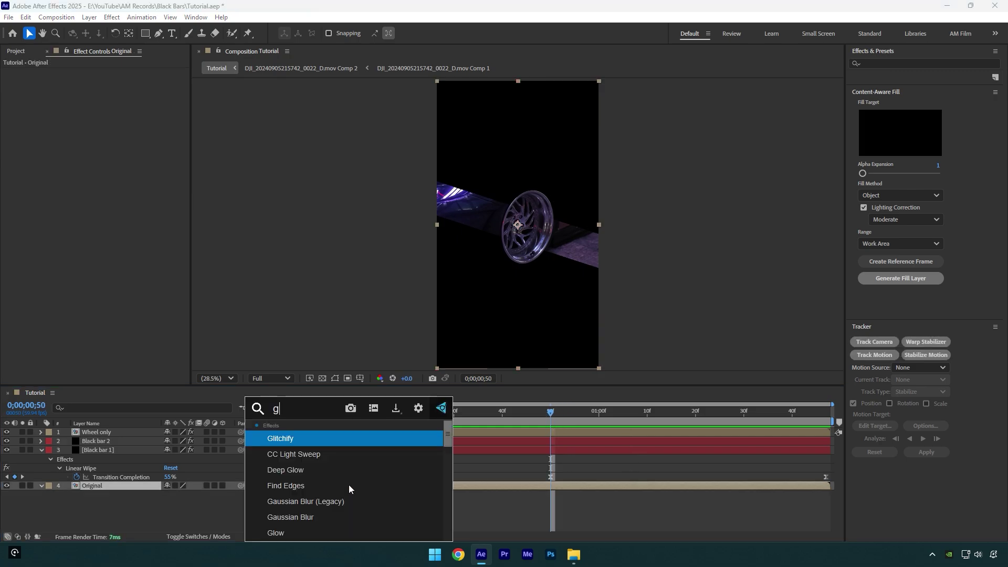
pyautogui.write('auss')
pyautogui.press('Down')
pyautogui.press('Return')
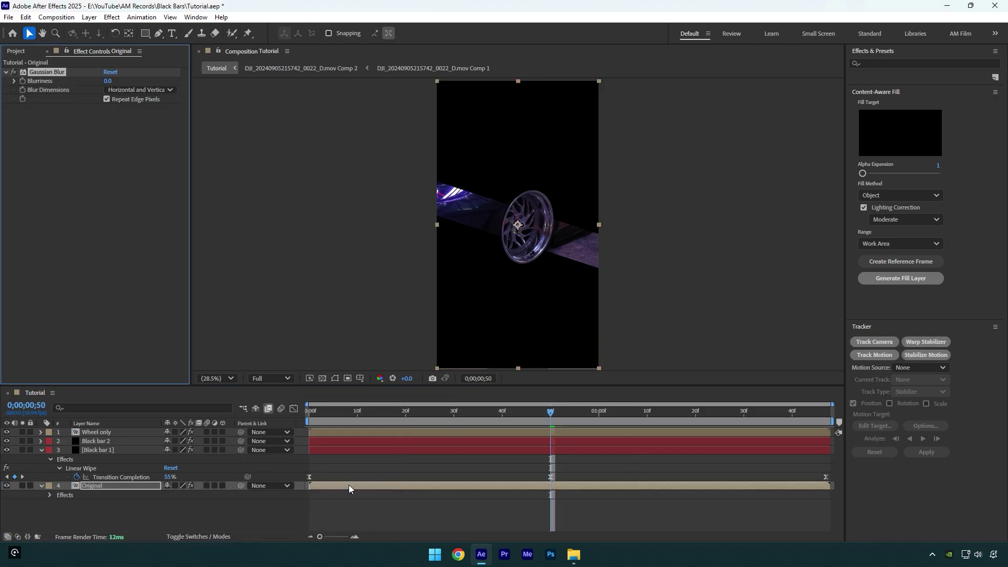
# Keyframe Blurriness at 0 at the start, 24.1 at 50f, and 0.0 at the end.
pyautogui.moveTo(499, 416); pyautogui.dragTo(268, 414)
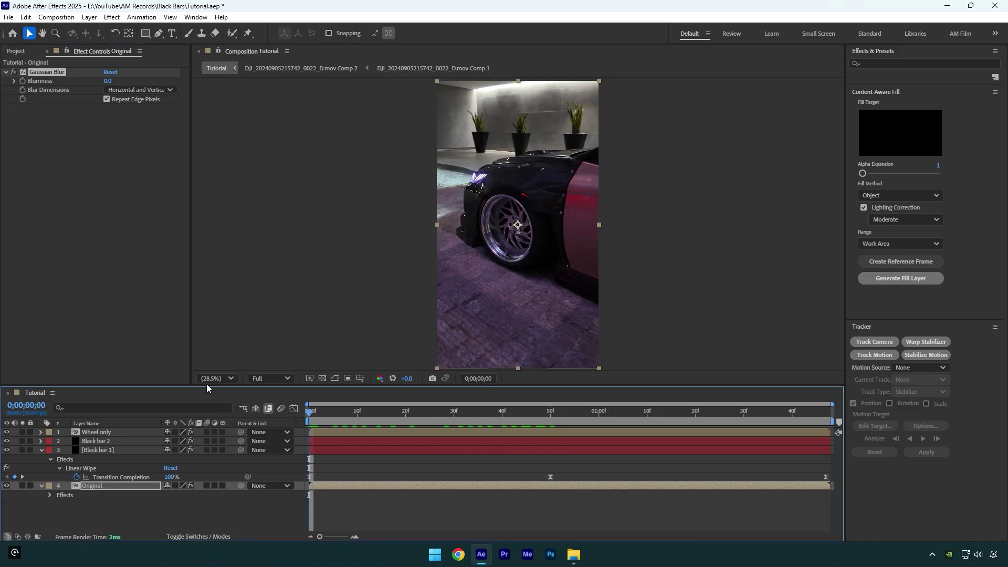
pyautogui.click(22, 81)
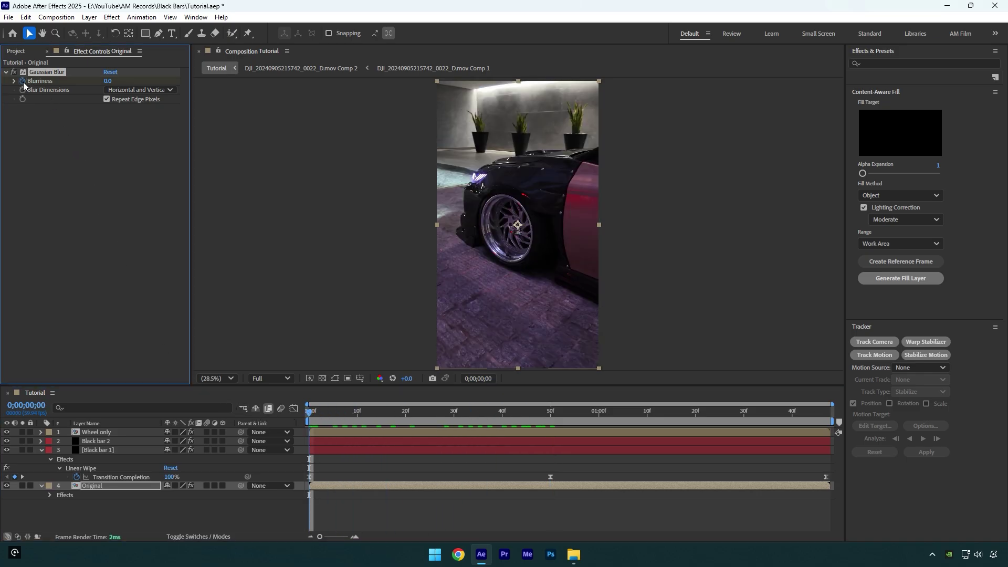
pyautogui.moveTo(316, 415); pyautogui.dragTo(550, 432)
pyautogui.moveTo(107, 81); pyautogui.dragTo(243, 89)
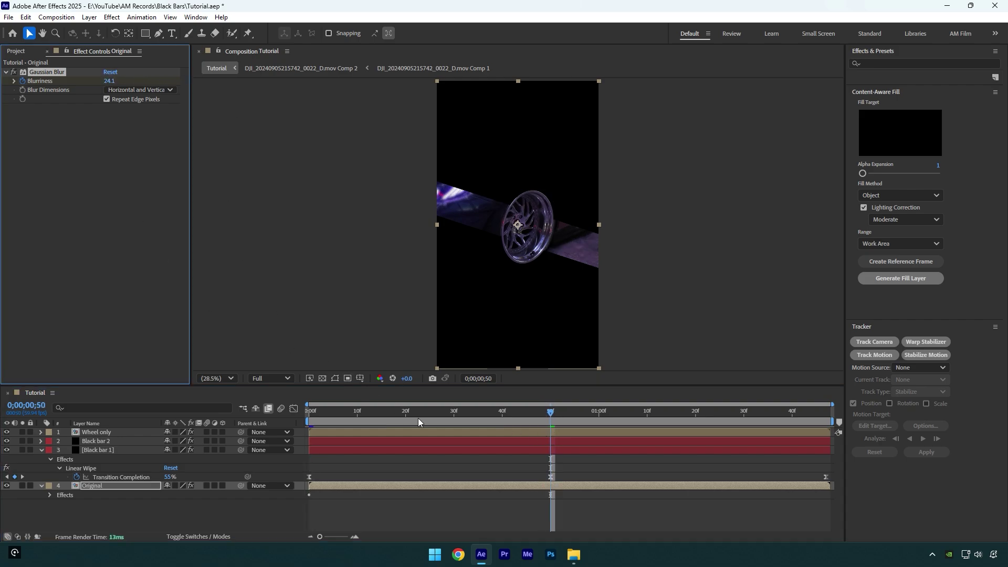
pyautogui.moveTo(557, 420); pyautogui.dragTo(836, 420)
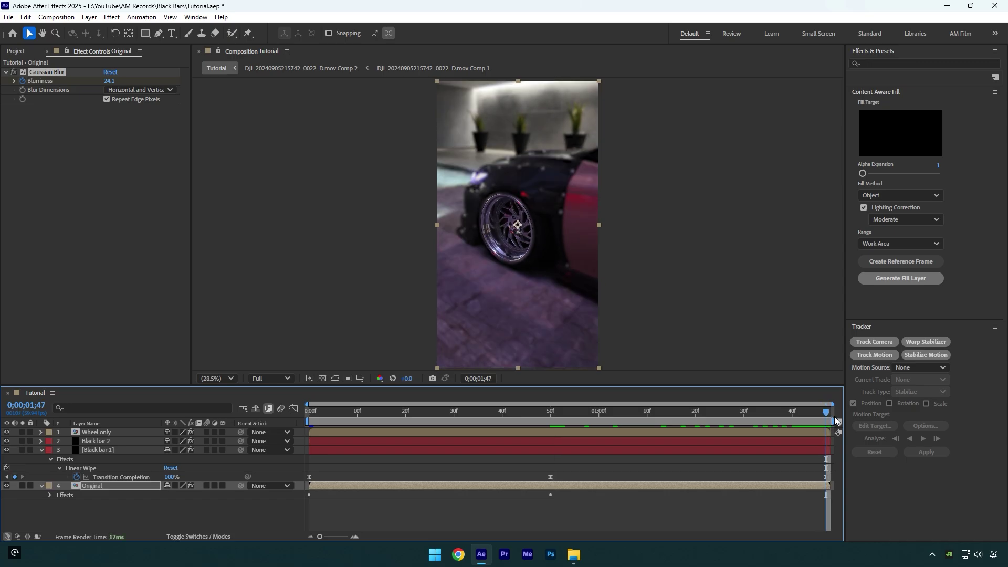
pyautogui.moveTo(112, 81); pyautogui.dragTo(72, 81)
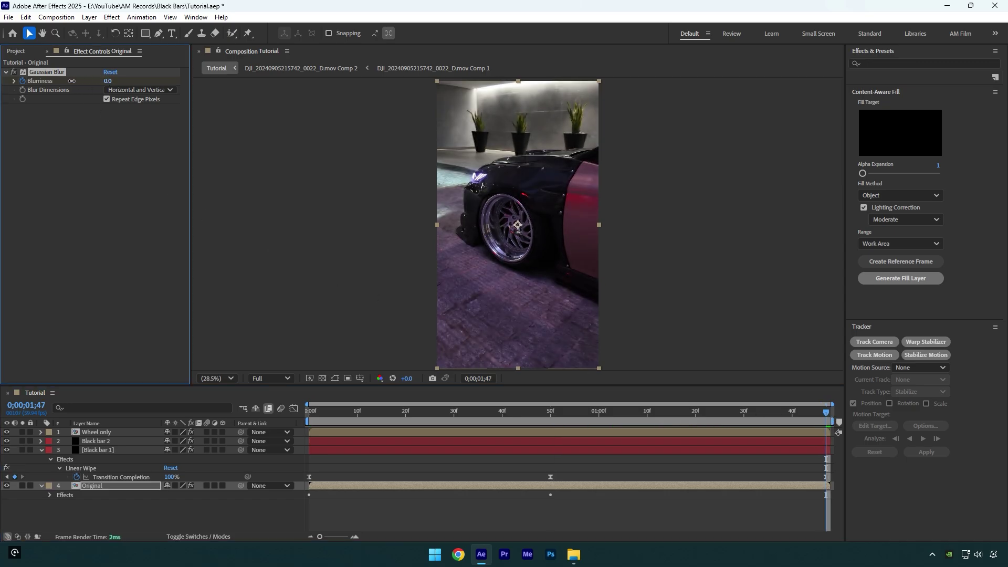
pyautogui.press('u')
pyautogui.moveTo(652, 500); pyautogui.dragTo(302, 521)
# Ease the Blurriness keyframes and stretch the 50f influence handles in the speed graph.
pyautogui.press('F9')
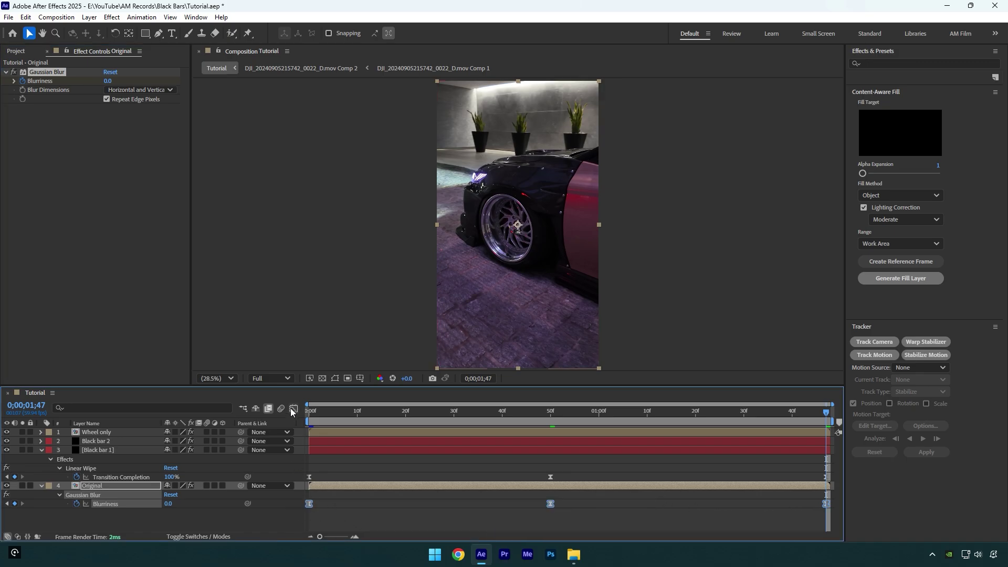
pyautogui.click(293, 409)
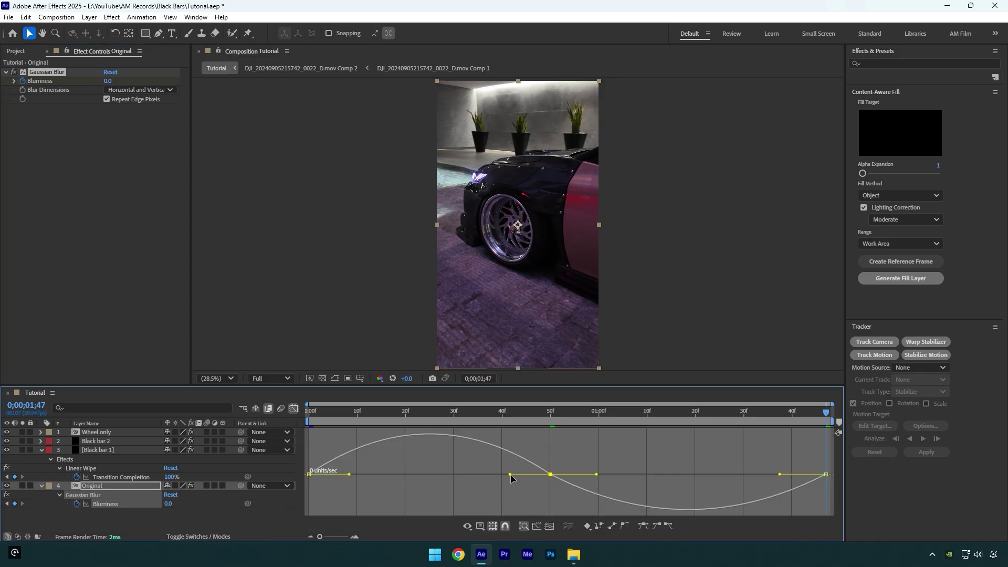
pyautogui.moveTo(511, 478); pyautogui.dragTo(404, 478)
pyautogui.moveTo(598, 491); pyautogui.dragTo(754, 498)
pyautogui.click(294, 409)
# Preview the blur animation twice from the first frame.
pyautogui.press('Home')
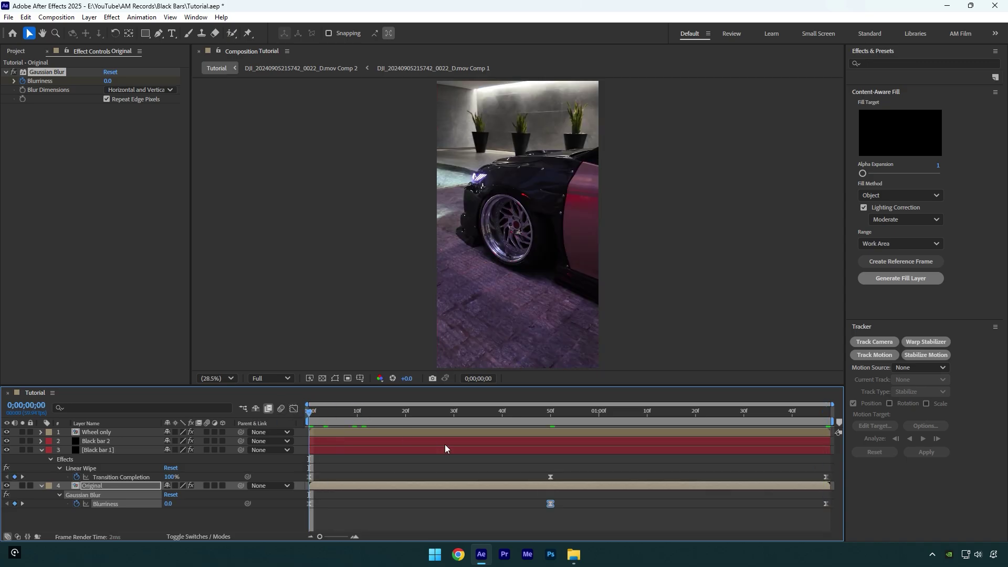
pyautogui.press('space')
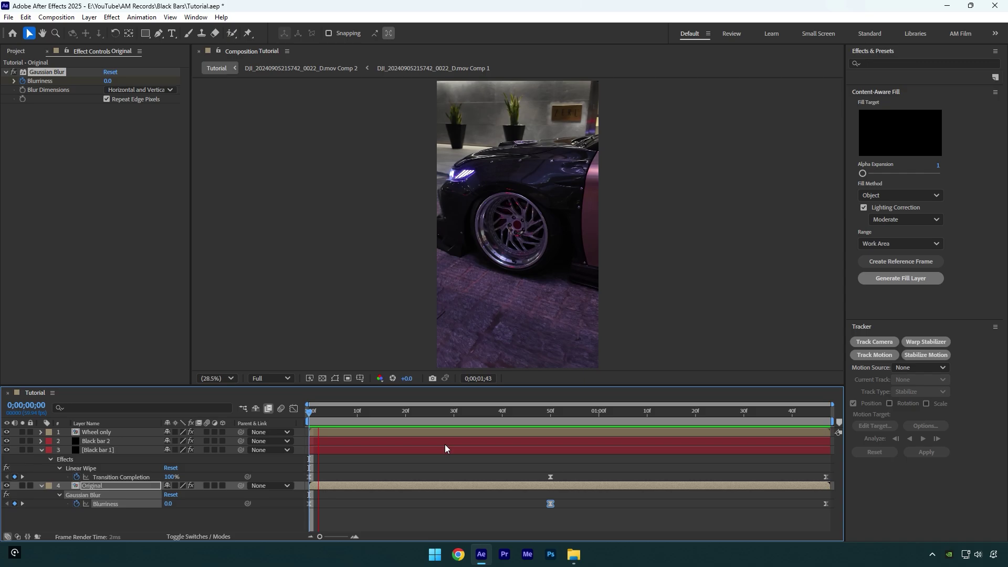
pyautogui.press('space')
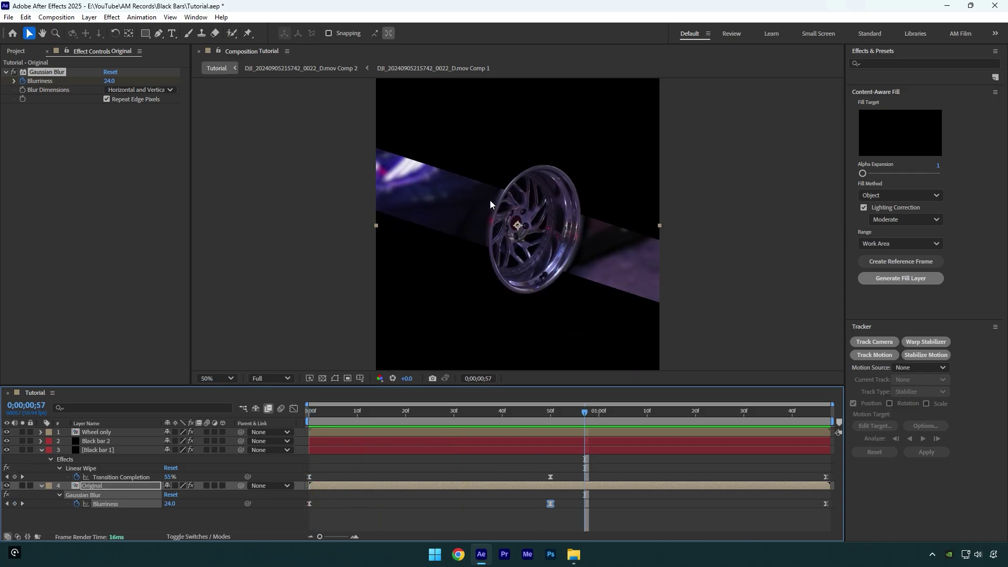
pyautogui.press('space')
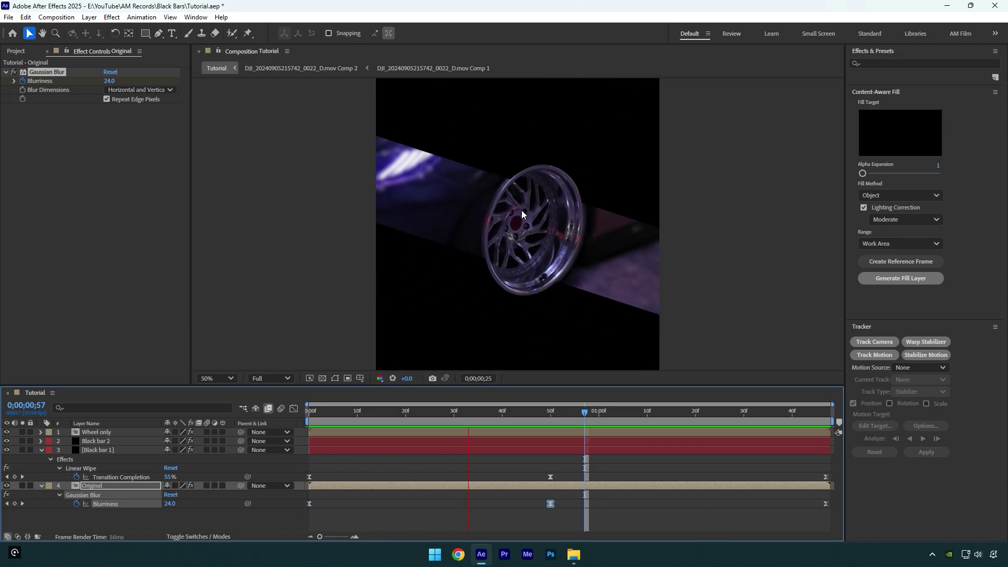
pyautogui.press('space')
# Give the Wheel only mask a 38 px feather and 5 px expansion, then preview from the start.
pyautogui.click(98, 433)
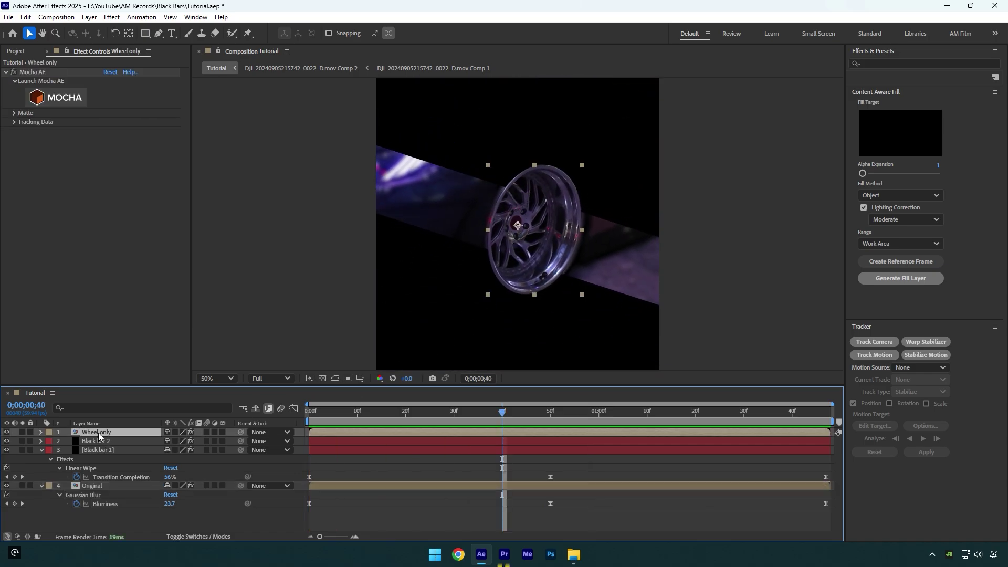
pyautogui.press('m')
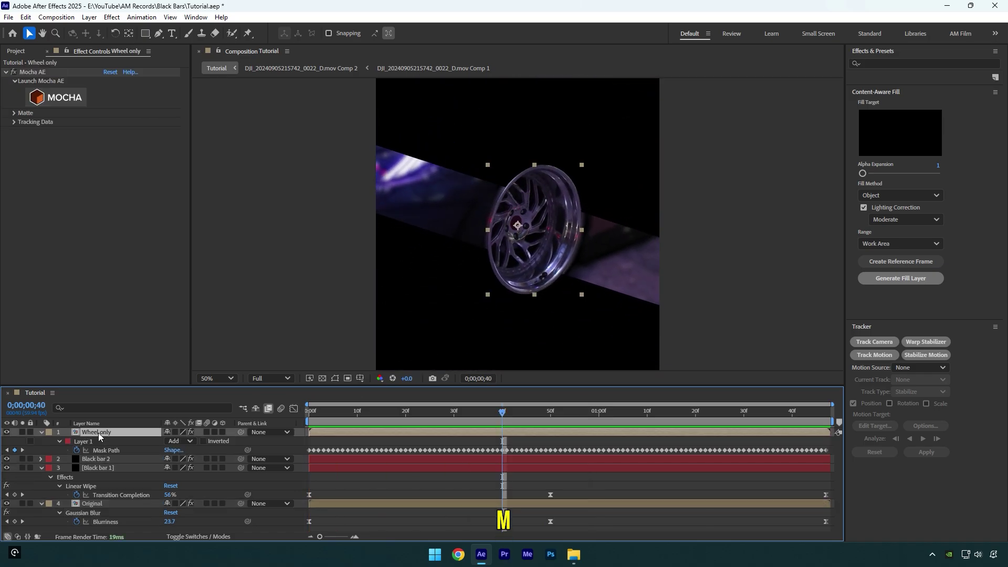
pyautogui.click(59, 442)
pyautogui.click(60, 442)
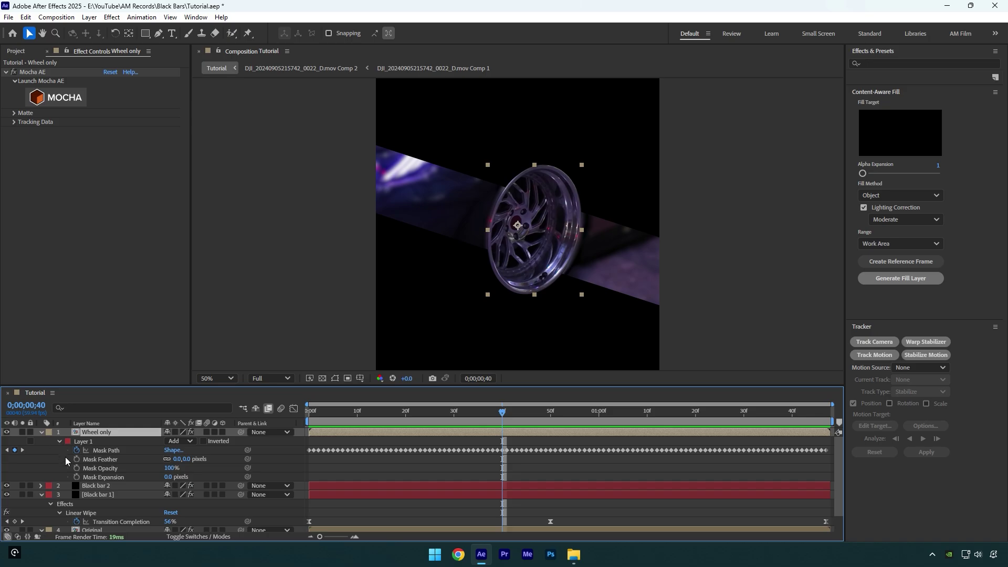
pyautogui.moveTo(168, 477)
pyautogui.mouseDown()
pyautogui.moveTo(195, 459)
pyautogui.moveTo(163, 477)
pyautogui.mouseUp()
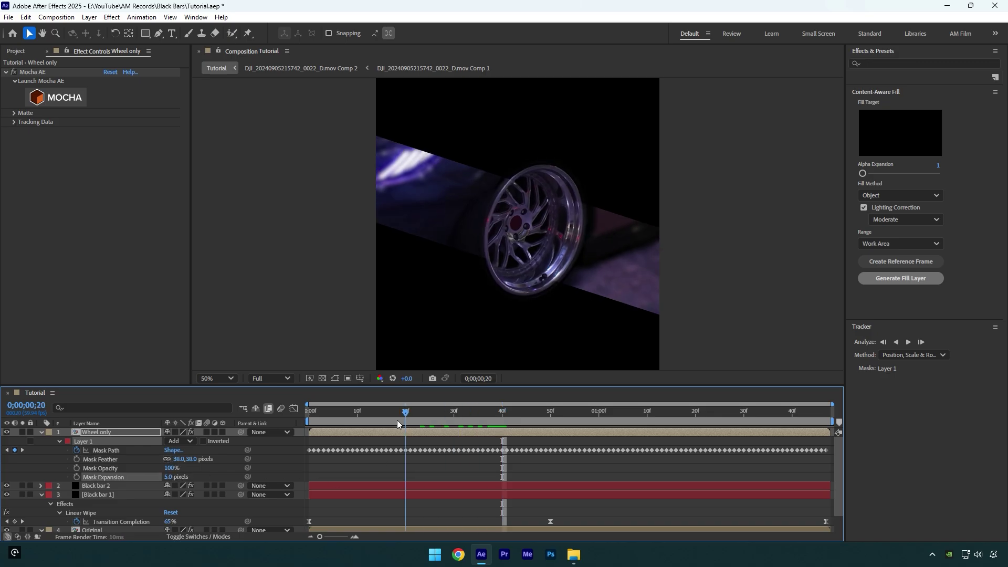
pyautogui.press('Home')
pyautogui.press('space')
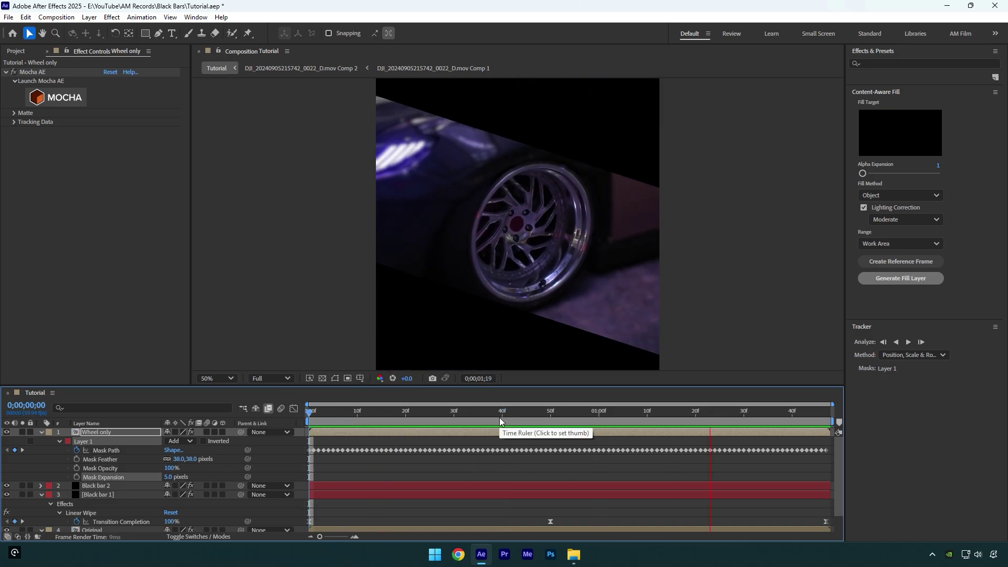